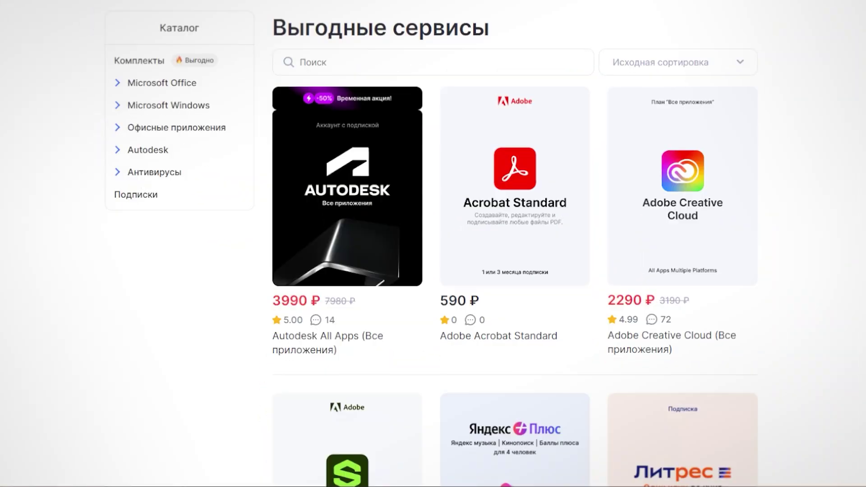
Browse the store's discounted services, the Windows + Office bundles and the customer reviews
{"action": "scroll", "coordinate": [594, 277], "scroll_direction": "down", "scroll_amount": 8}
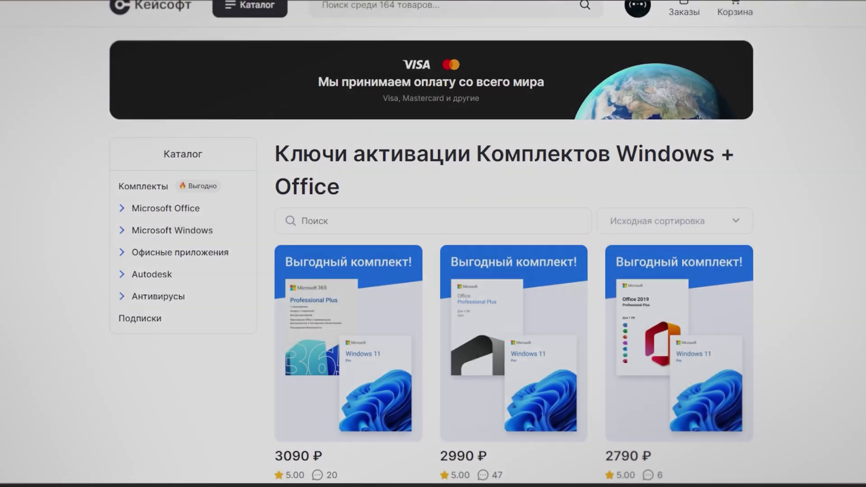
{"action": "scroll", "coordinate": [433, 244], "scroll_direction": "down", "scroll_amount": 3}
{"action": "scroll", "coordinate": [433, 244], "scroll_direction": "down", "scroll_amount": 2}
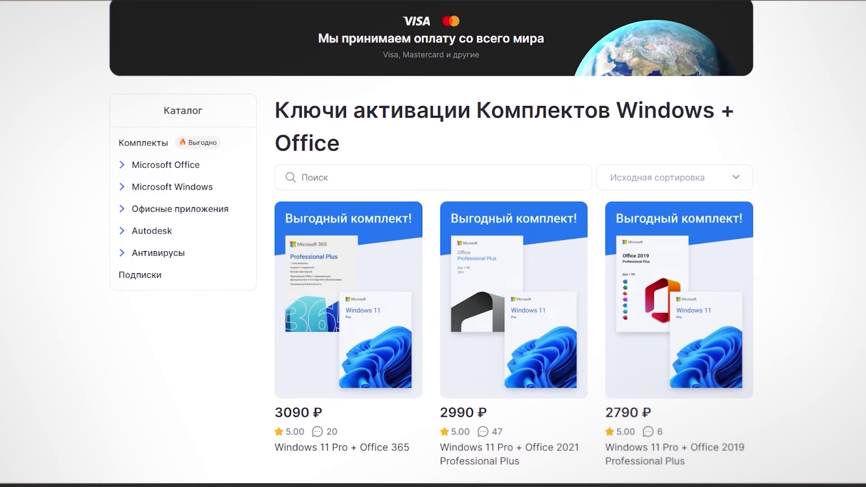
{"action": "scroll", "coordinate": [432, 244], "scroll_direction": "down", "scroll_amount": 2}
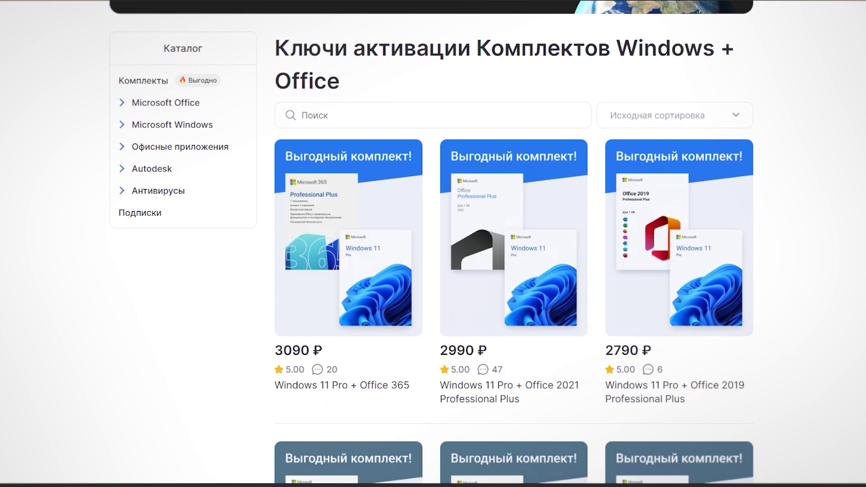
{"action": "scroll", "coordinate": [433, 243], "scroll_direction": "down", "scroll_amount": 2}
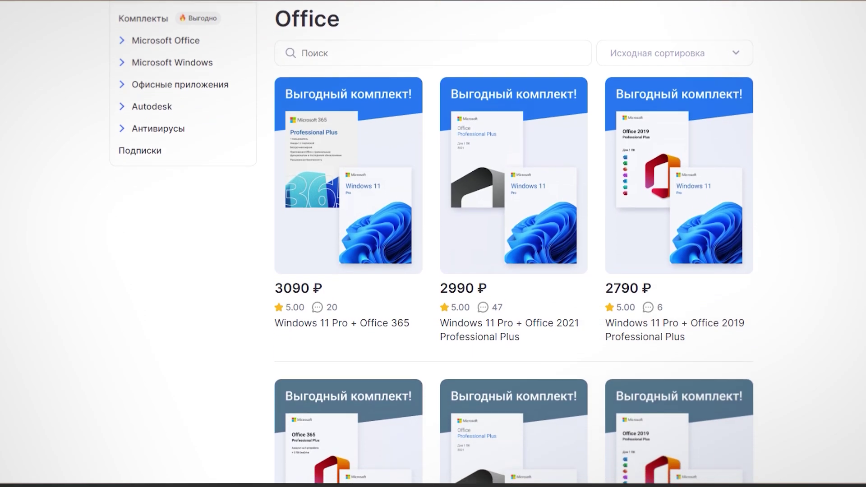
{"action": "scroll", "coordinate": [433, 244], "scroll_direction": "down", "scroll_amount": 1}
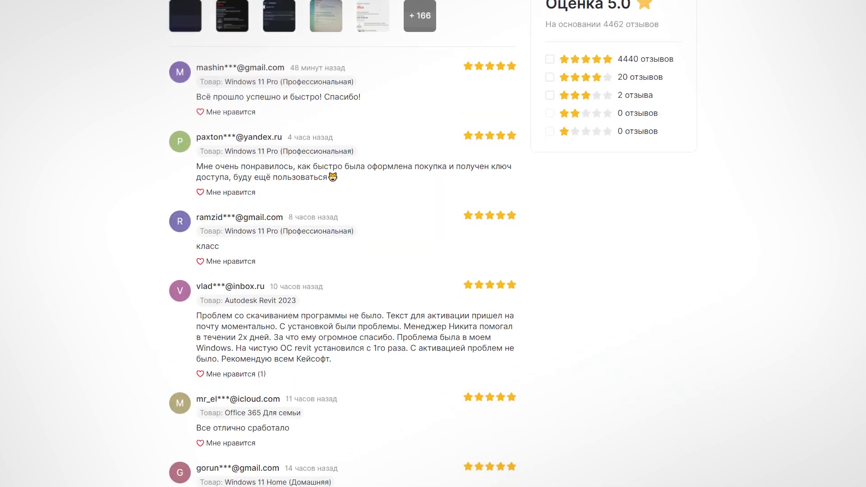
{"action": "scroll", "coordinate": [433, 244], "scroll_direction": "down", "scroll_amount": 1}
{"action": "scroll", "coordinate": [433, 244], "scroll_direction": "down", "scroll_amount": 2}
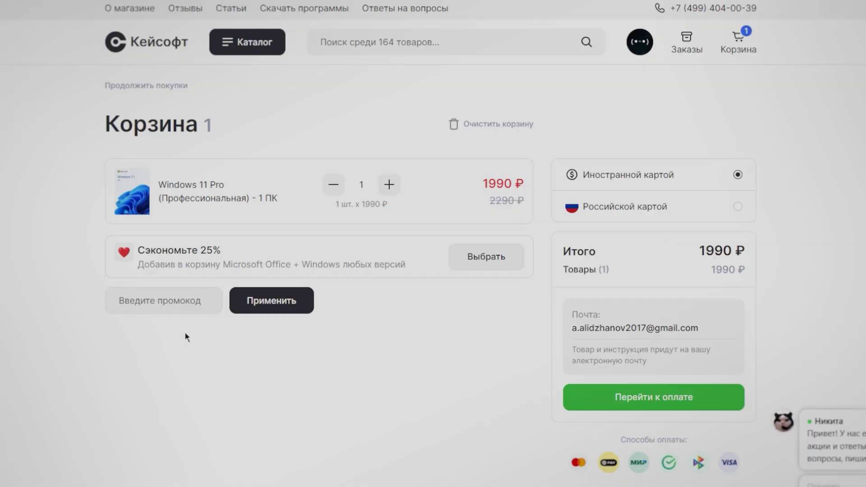
Apply the promo code simon99 to the Windows 11 Pro order in the cart
{"action": "type", "text": "simon99"}
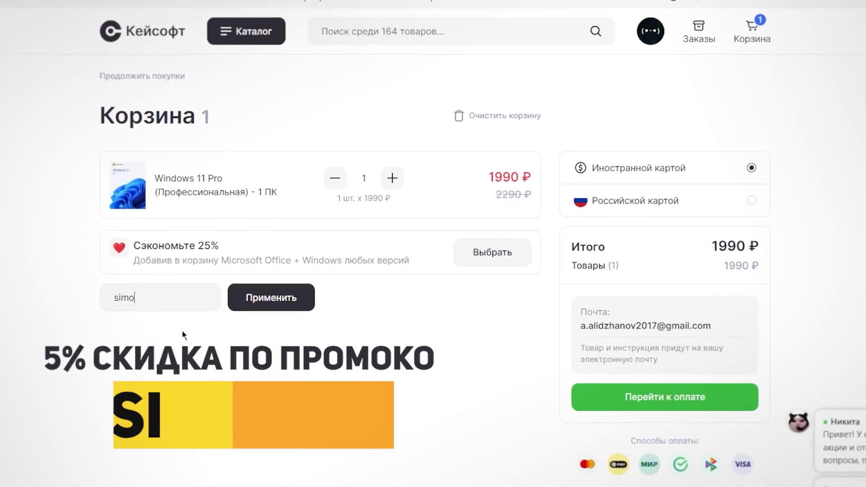
{"action": "left_click", "coordinate": [281, 298]}
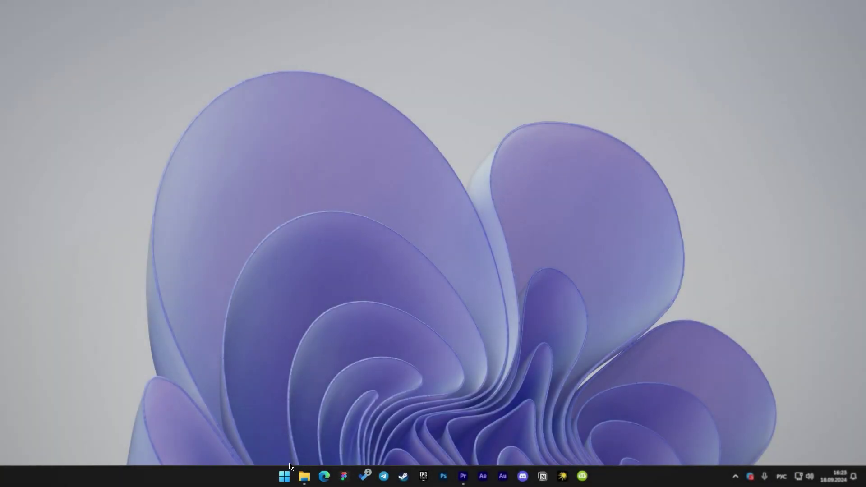
Switch to Windows Settings and open the additional sound parameters (Дополнительные параметры звука) for the system
{"action": "left_click", "coordinate": [288, 476]}
{"action": "left_click", "coordinate": [463, 220]}
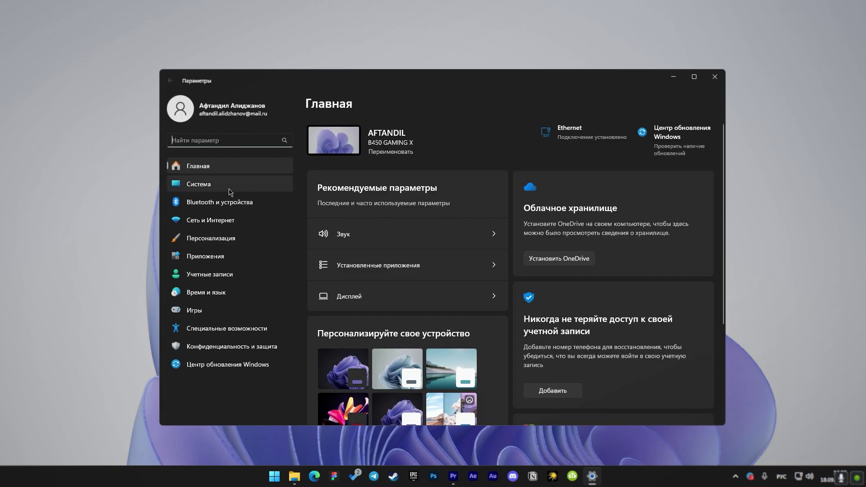
{"action": "left_click", "coordinate": [230, 192]}
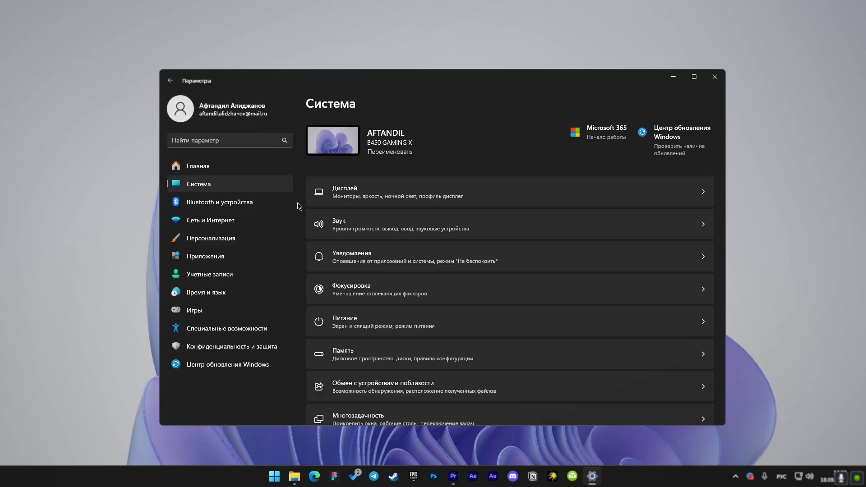
{"action": "left_click", "coordinate": [442, 228]}
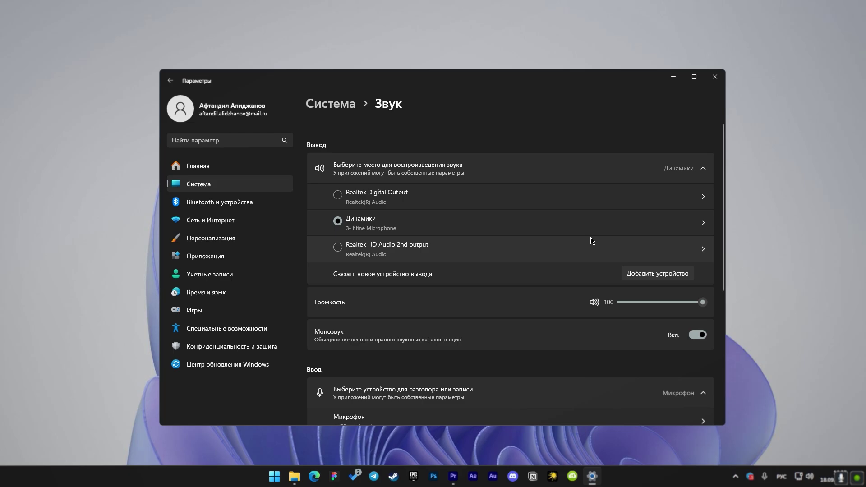
{"action": "scroll", "coordinate": [592, 241], "scroll_direction": "down", "scroll_amount": 5}
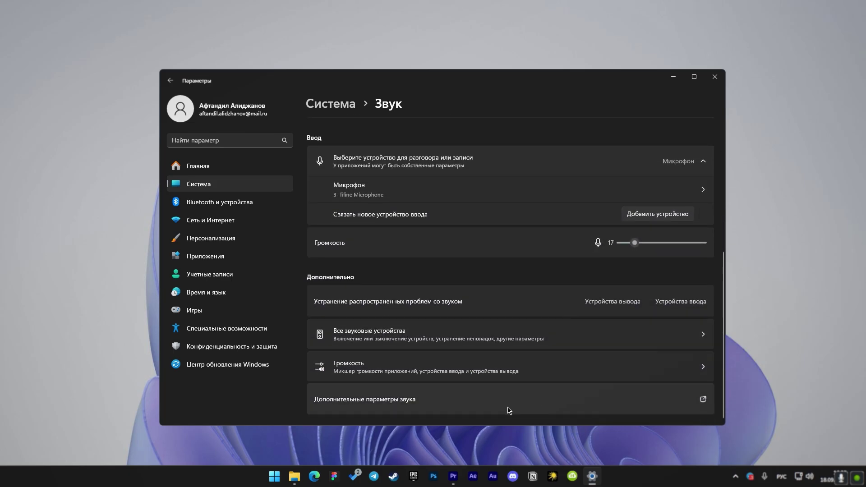
{"action": "left_click", "coordinate": [398, 400]}
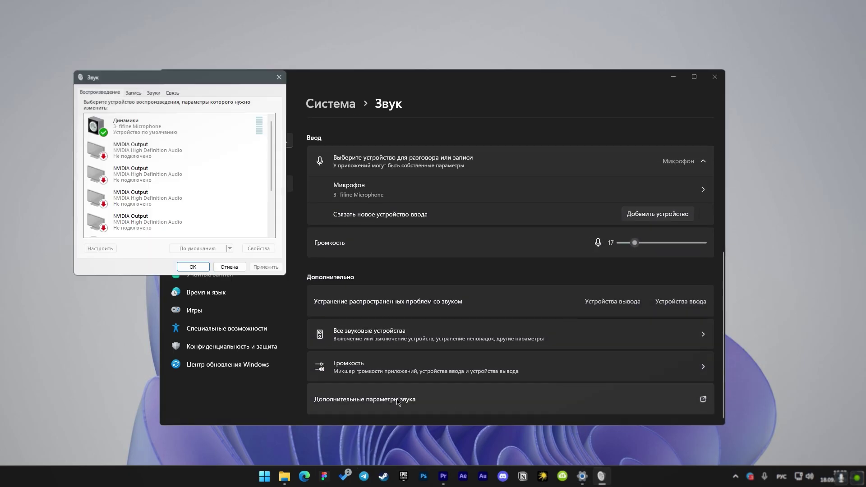
{"action": "left_click_drag", "start_coordinate": [210, 81], "coordinate": [476, 137]}
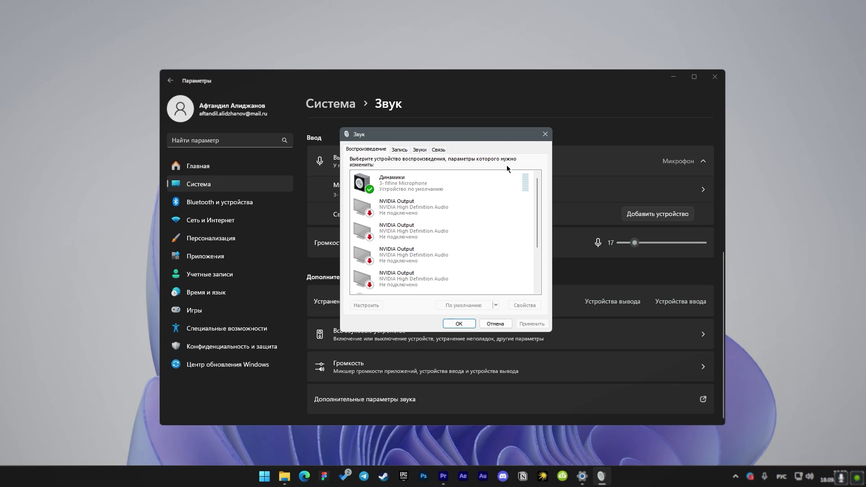
Disable the Тонкомпенсация, Виртуальный объемный звук and Выравнивание громкости effects for the default Динамики playback device
{"action": "left_click", "coordinate": [475, 184]}
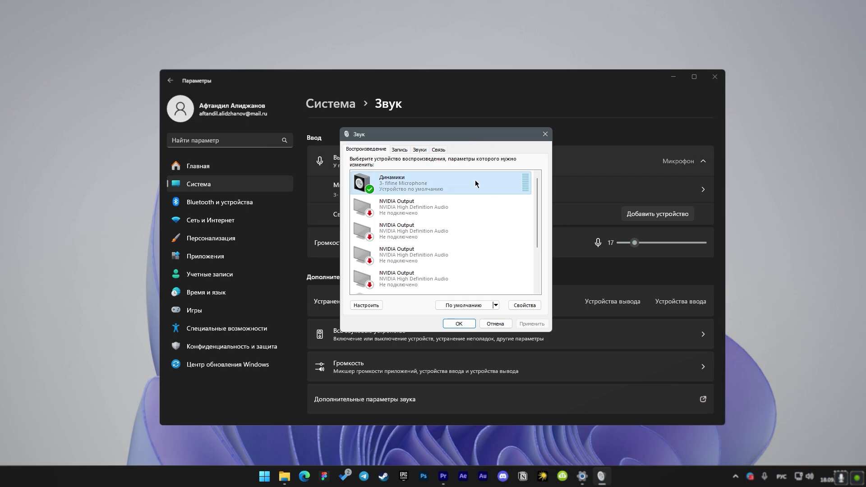
{"action": "left_click", "coordinate": [531, 307]}
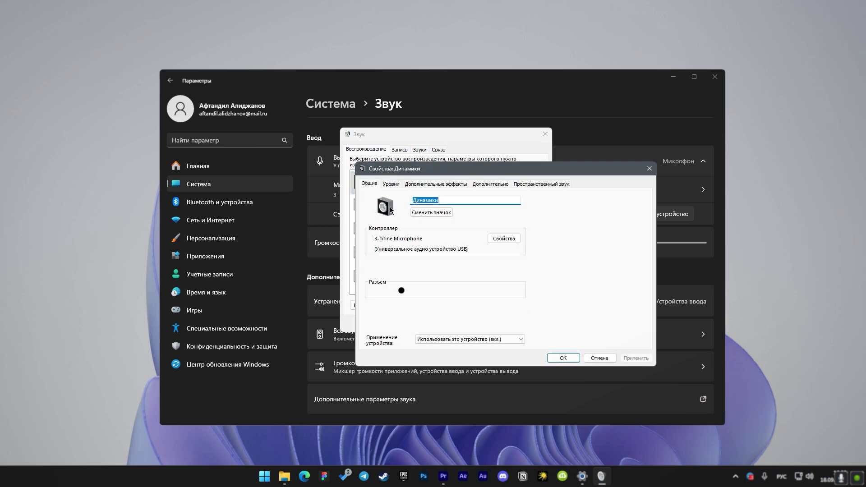
{"action": "left_click", "coordinate": [447, 185]}
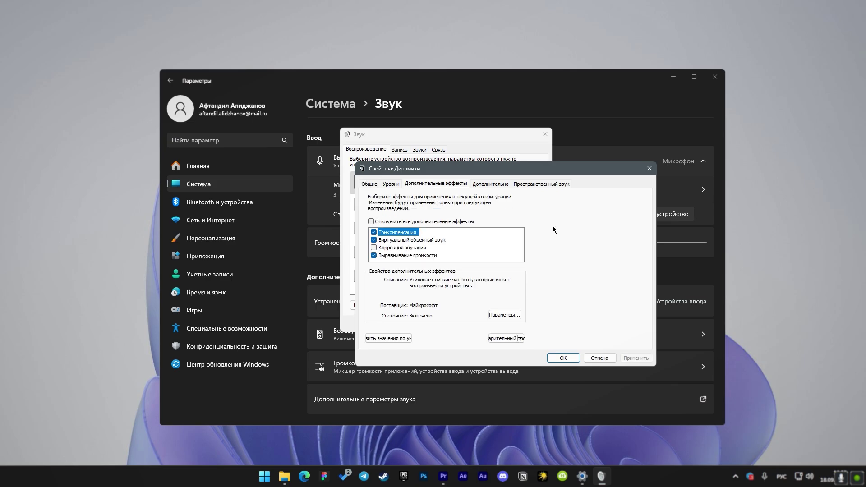
{"action": "left_click", "coordinate": [374, 255]}
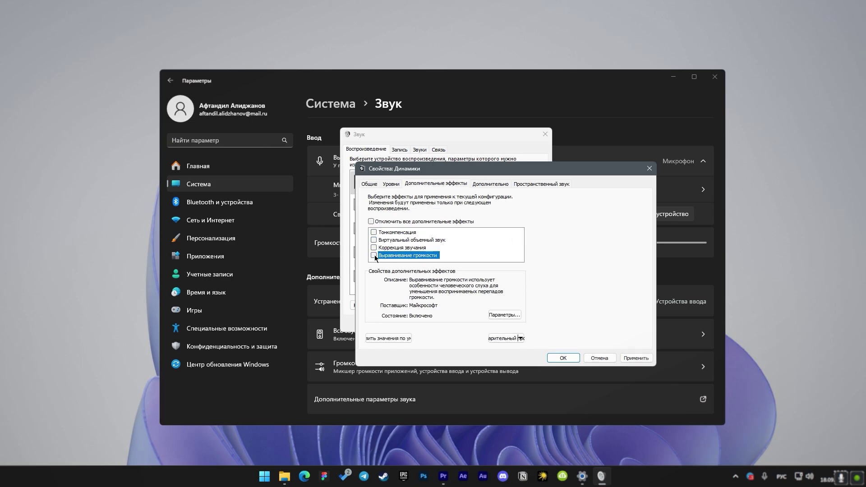
Set the speakers' spatial sound format to Выключено and confirm the device properties
{"action": "left_click", "coordinate": [537, 186]}
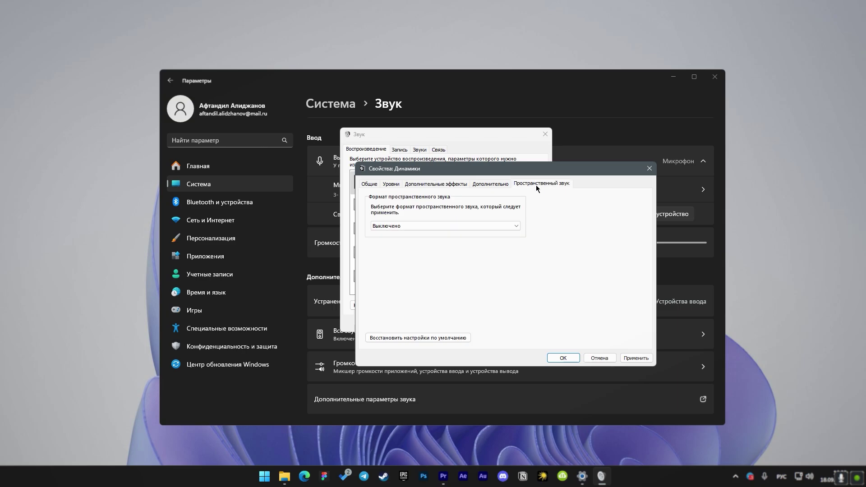
{"action": "left_click", "coordinate": [473, 226]}
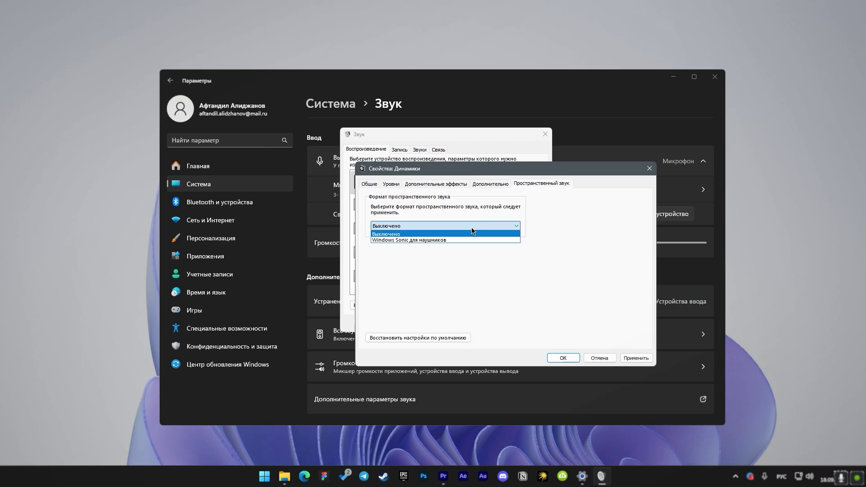
{"action": "left_click", "coordinate": [384, 236]}
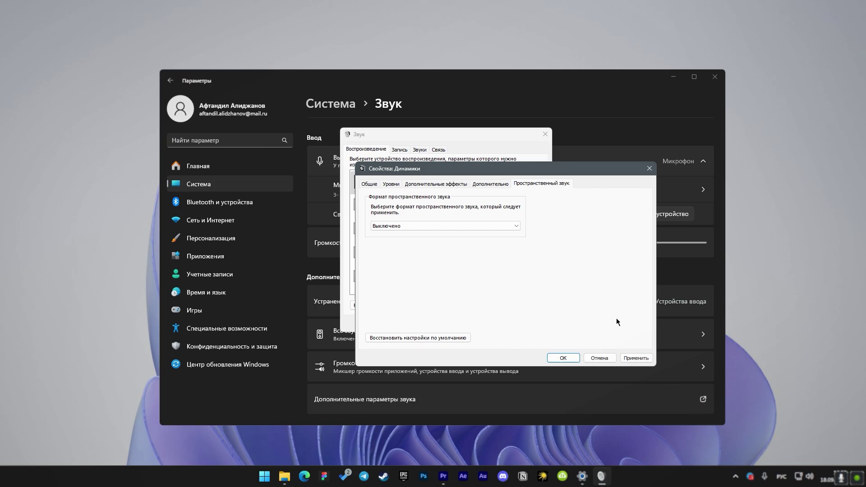
{"action": "left_click", "coordinate": [564, 358]}
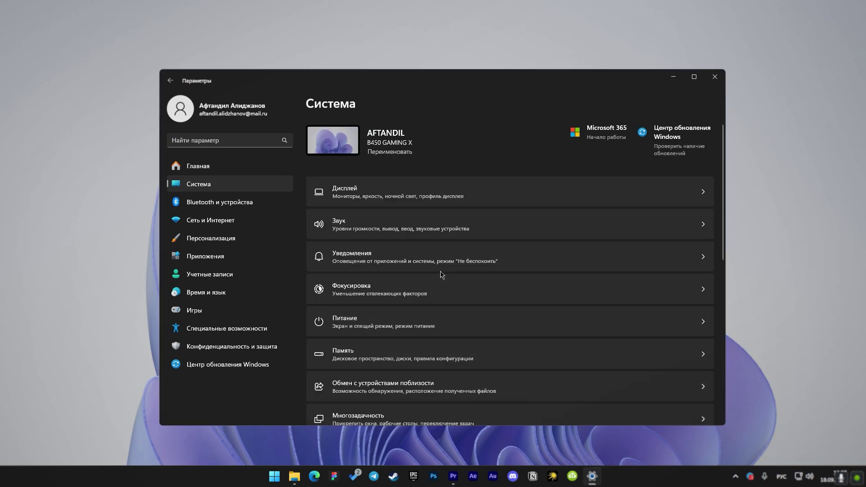
Turn off system notifications and expand the additional notification parameters below the app list
{"action": "left_click", "coordinate": [402, 266]}
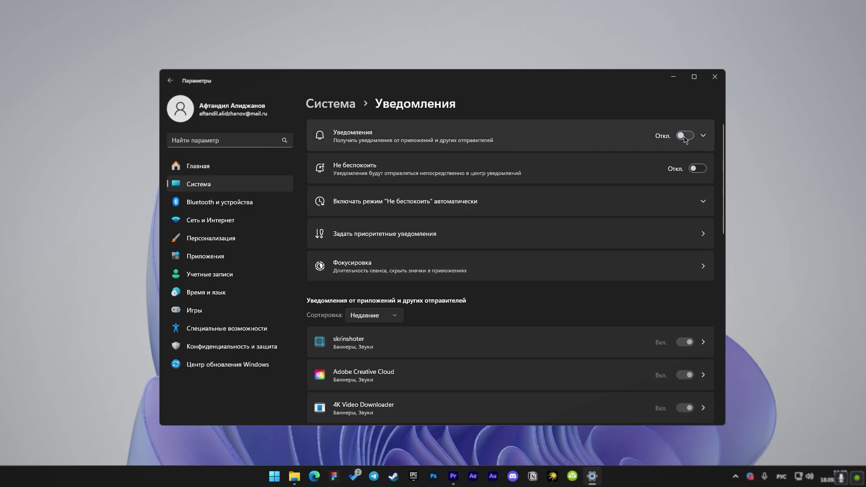
{"action": "scroll", "coordinate": [650, 248], "scroll_direction": "down", "scroll_amount": 10}
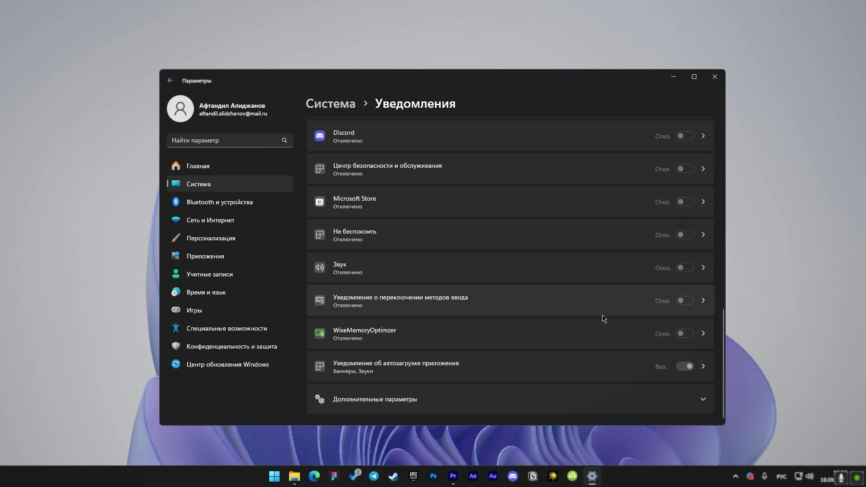
{"action": "left_click", "coordinate": [616, 388]}
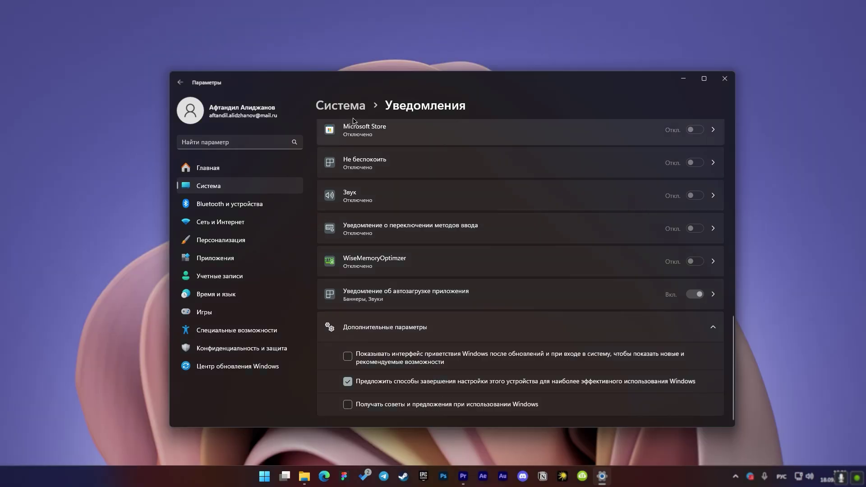
Open Контроль памяти in the system's storage settings and review its automatic cleanup options
{"action": "left_click", "coordinate": [340, 105]}
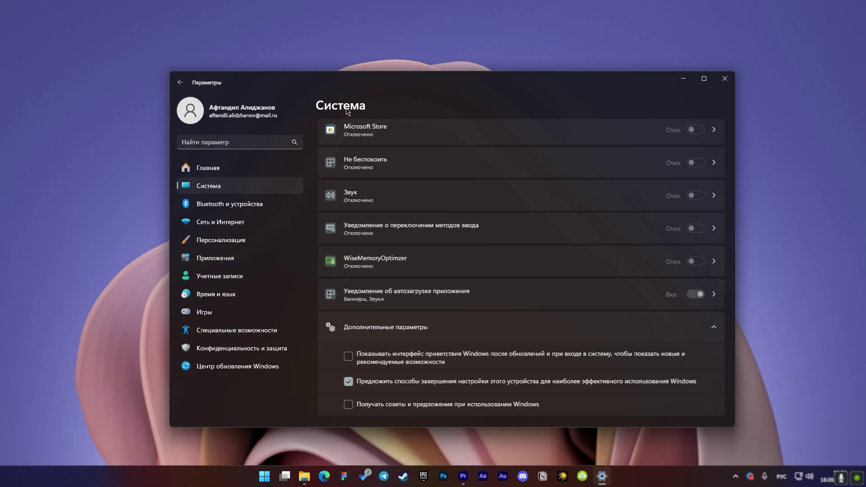
{"action": "left_click", "coordinate": [441, 366]}
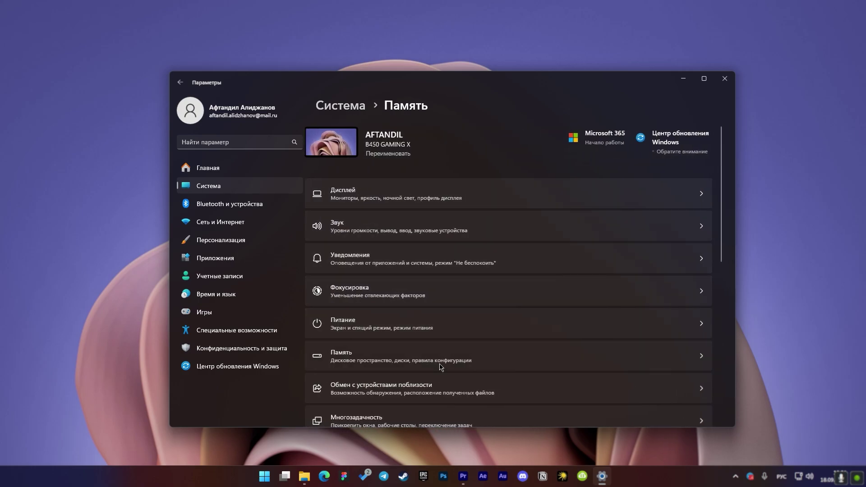
{"action": "scroll", "coordinate": [677, 330], "scroll_direction": "down", "scroll_amount": 2}
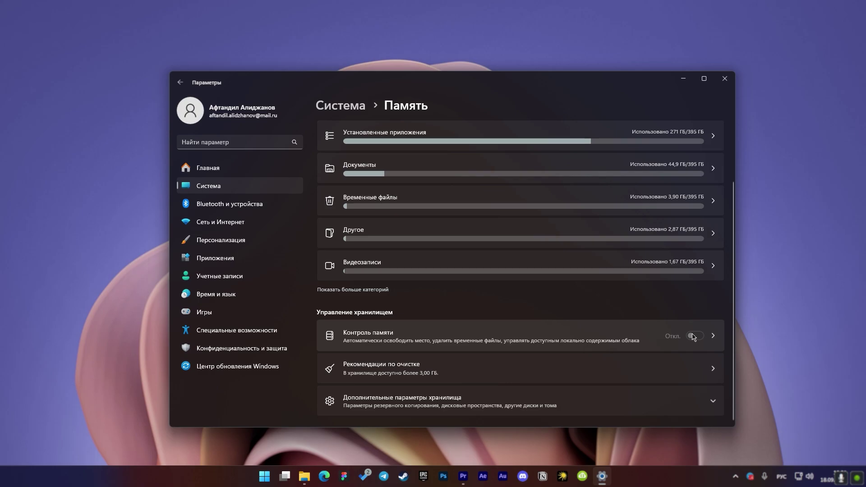
{"action": "left_click", "coordinate": [590, 335]}
{"action": "scroll", "coordinate": [606, 298], "scroll_direction": "down", "scroll_amount": 1}
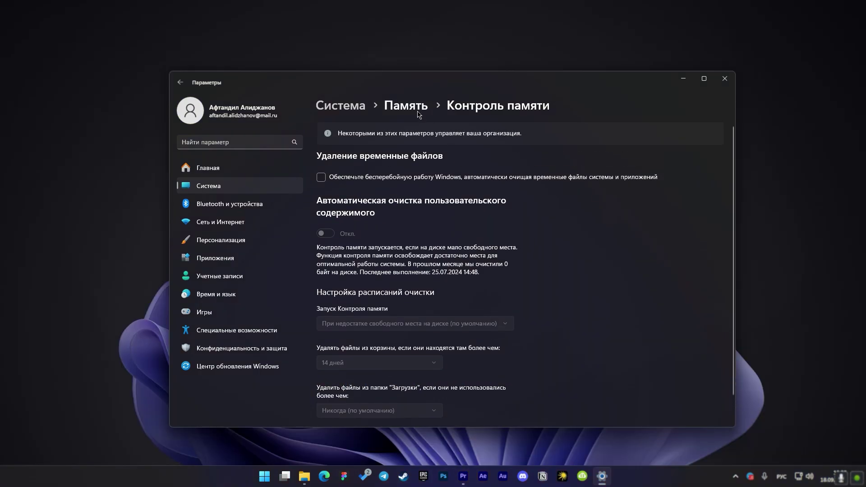
Delete the temporary files on drive C, including Эскизы but leaving Загрузки unselected, and return to the system settings
{"action": "left_click", "coordinate": [418, 113]}
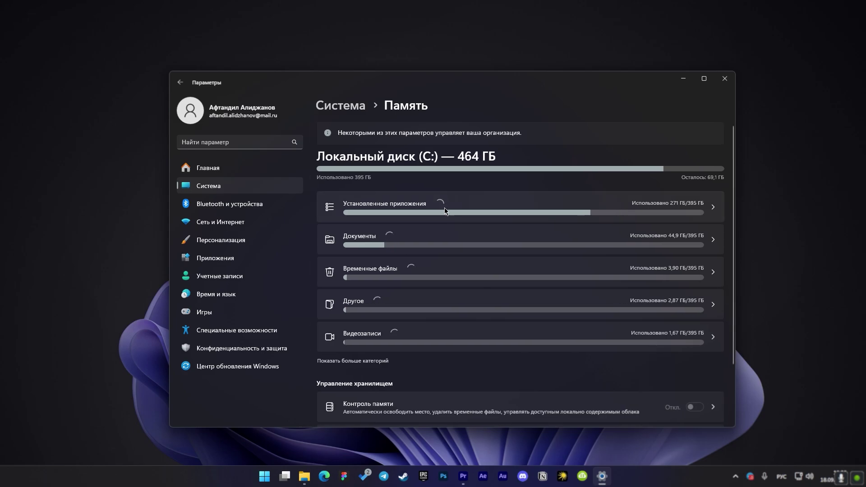
{"action": "left_click", "coordinate": [407, 278]}
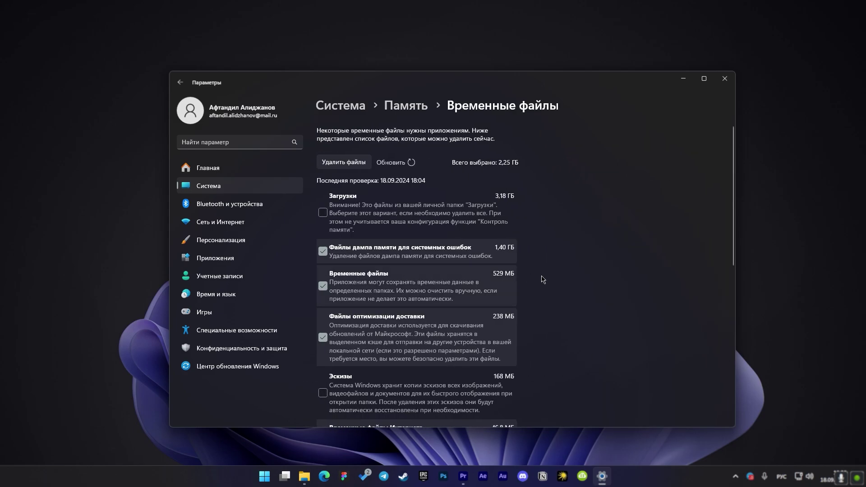
{"action": "scroll", "coordinate": [319, 352], "scroll_direction": "down", "scroll_amount": 2}
{"action": "scroll", "coordinate": [382, 347], "scroll_direction": "down", "scroll_amount": 6}
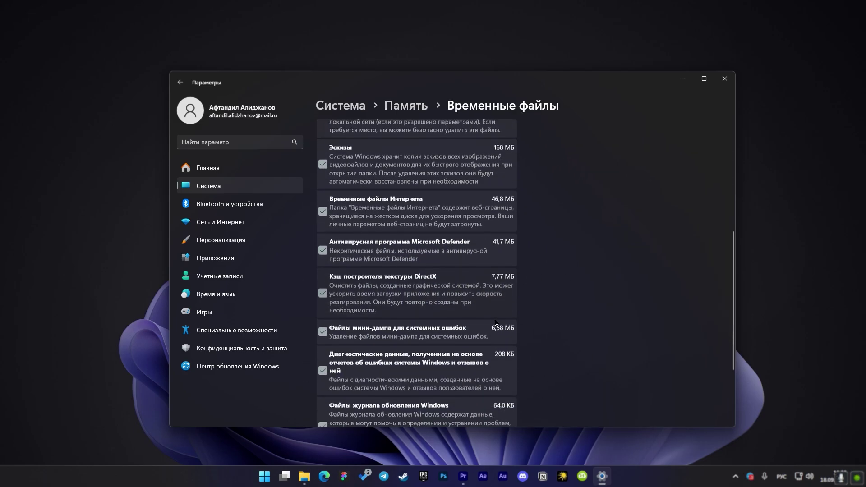
{"action": "scroll", "coordinate": [423, 348], "scroll_direction": "up", "scroll_amount": 10}
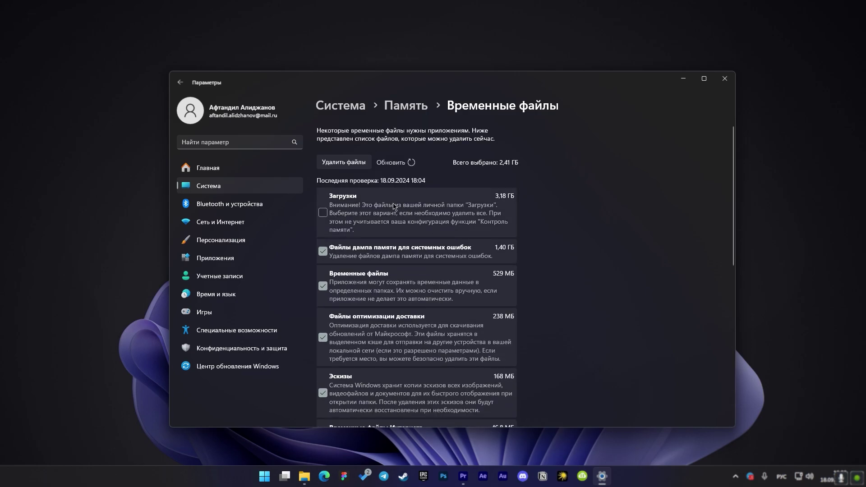
{"action": "left_click", "coordinate": [341, 163]}
{"action": "left_click", "coordinate": [421, 281]}
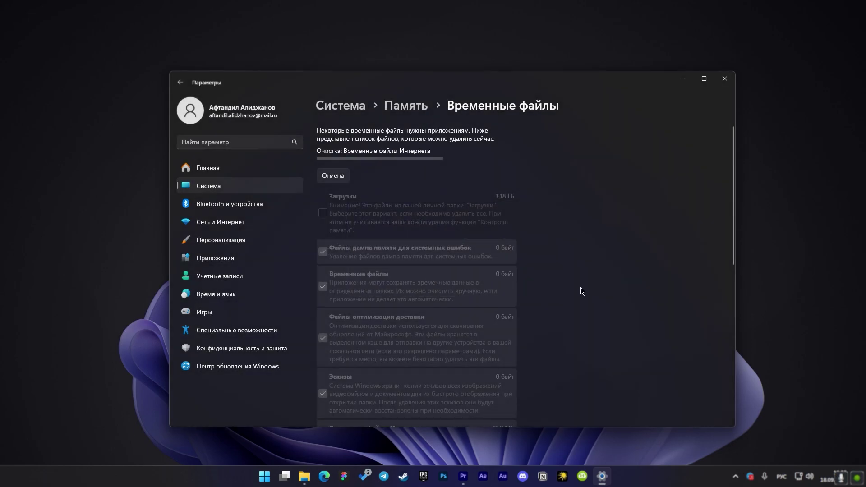
{"action": "left_click", "coordinate": [341, 105]}
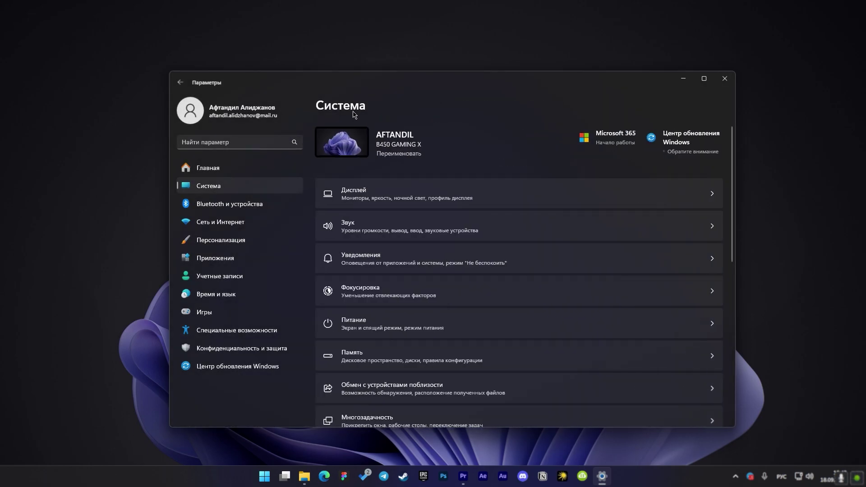
Open the system's Обмен с устройствами поблизости settings and check that sharing is set to Отключено
{"action": "scroll", "coordinate": [485, 305], "scroll_direction": "down", "scroll_amount": 1}
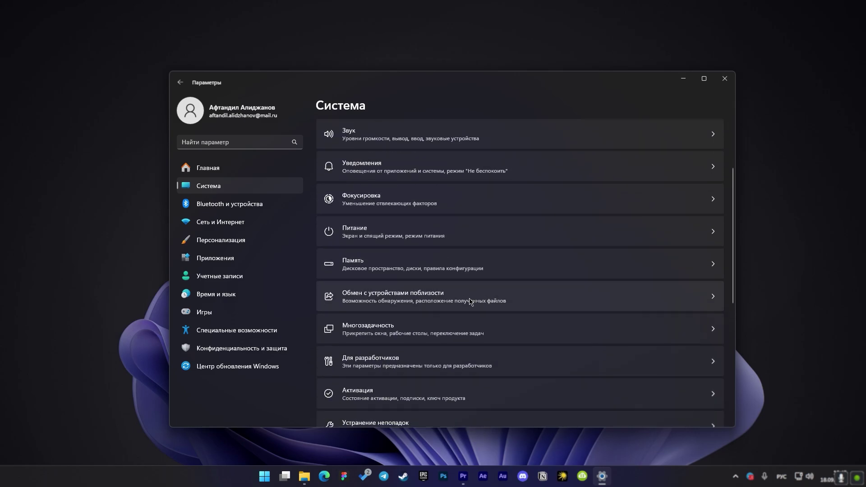
{"action": "left_click", "coordinate": [470, 302]}
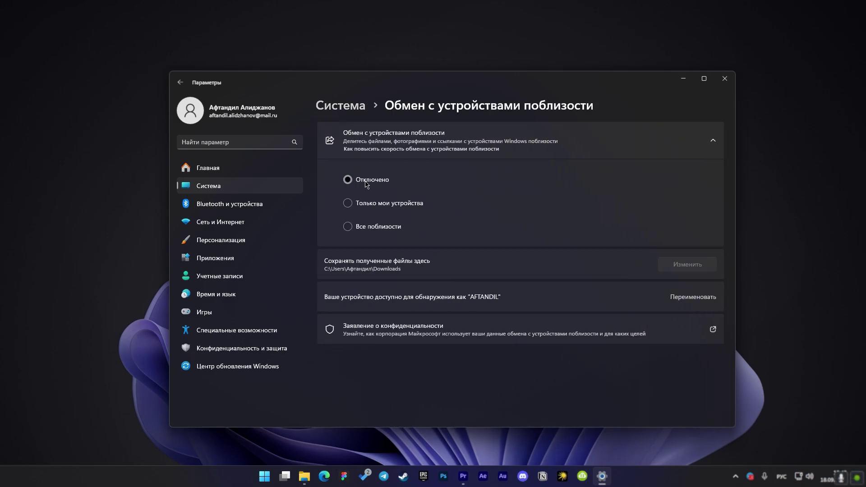
Turn off Windows management of the default printer in Принтеры и сканеры and open Мобильные устройства
{"action": "left_click", "coordinate": [245, 205]}
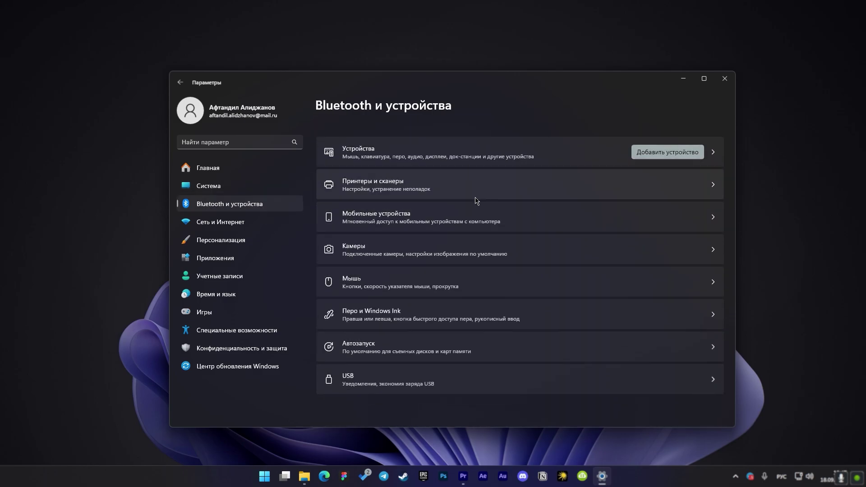
{"action": "left_click", "coordinate": [569, 191]}
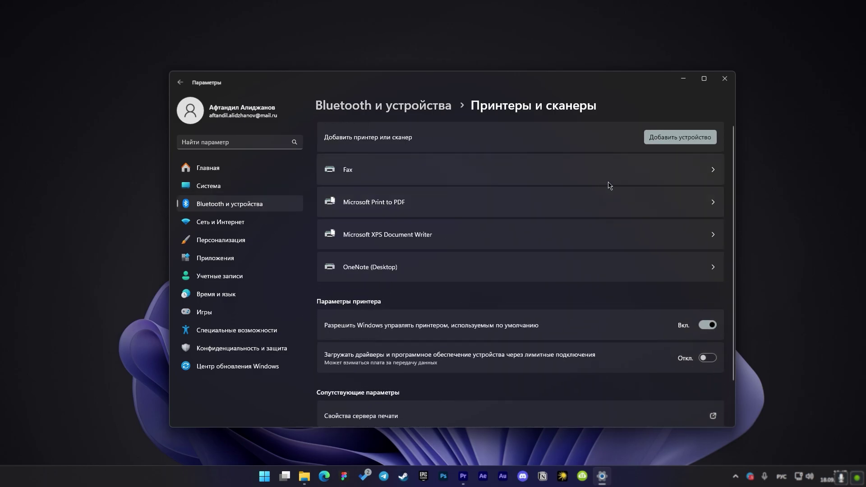
{"action": "scroll", "coordinate": [615, 253], "scroll_direction": "down", "scroll_amount": 2}
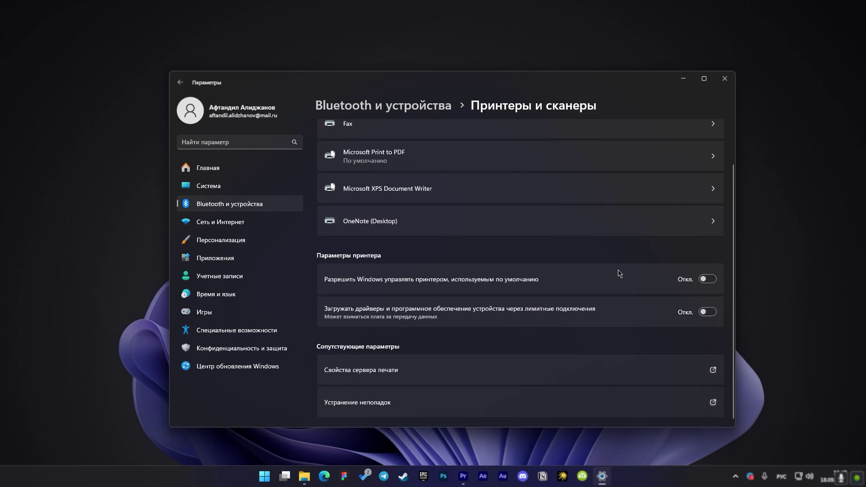
{"action": "left_click", "coordinate": [411, 110]}
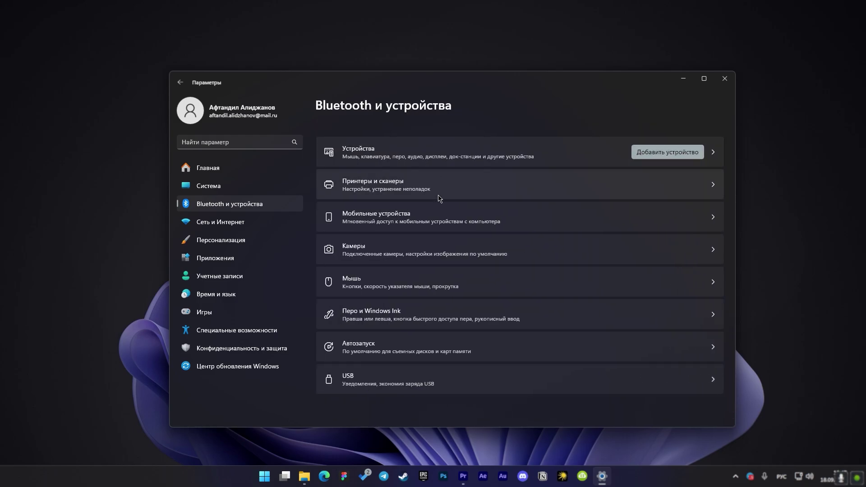
{"action": "left_click", "coordinate": [451, 227]}
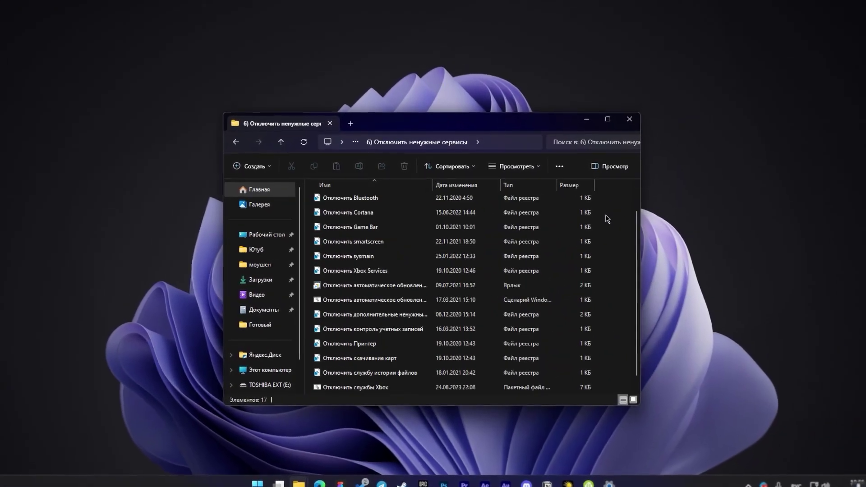
{"action": "scroll", "coordinate": [608, 218], "scroll_direction": "down", "scroll_amount": 1}
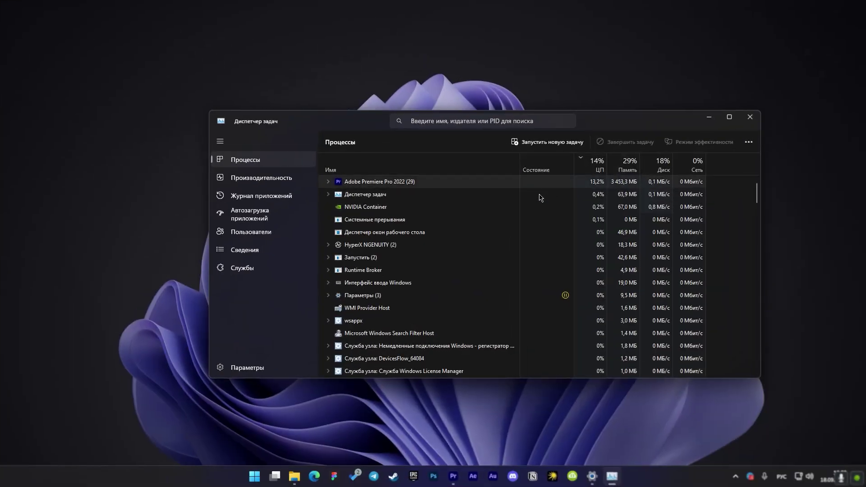
{"action": "scroll", "coordinate": [542, 198], "scroll_direction": "down", "scroll_amount": 2}
{"action": "scroll", "coordinate": [534, 296], "scroll_direction": "up", "scroll_amount": 2}
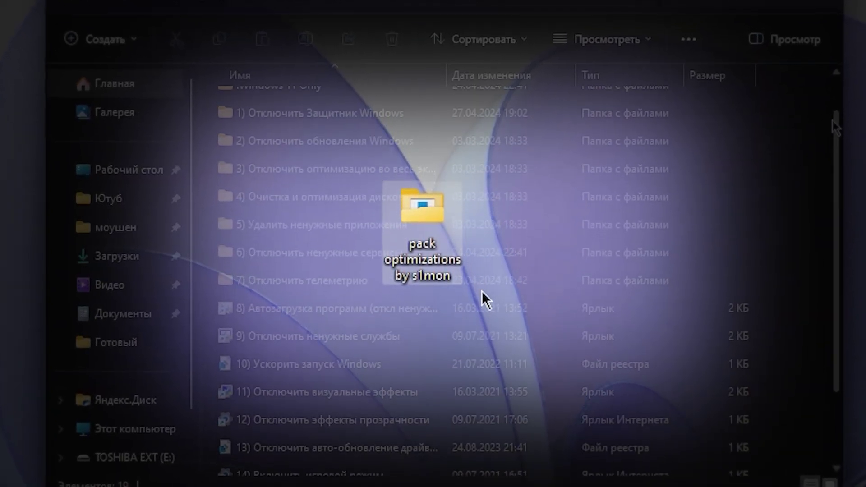
{"action": "left_click_drag", "start_coordinate": [836, 127], "coordinate": [835, 172]}
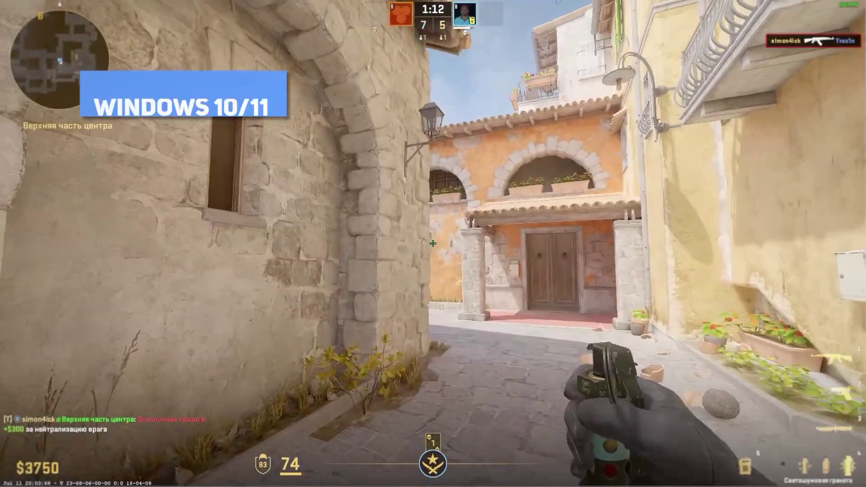
{"action": "left_click", "coordinate": [433, 243]}
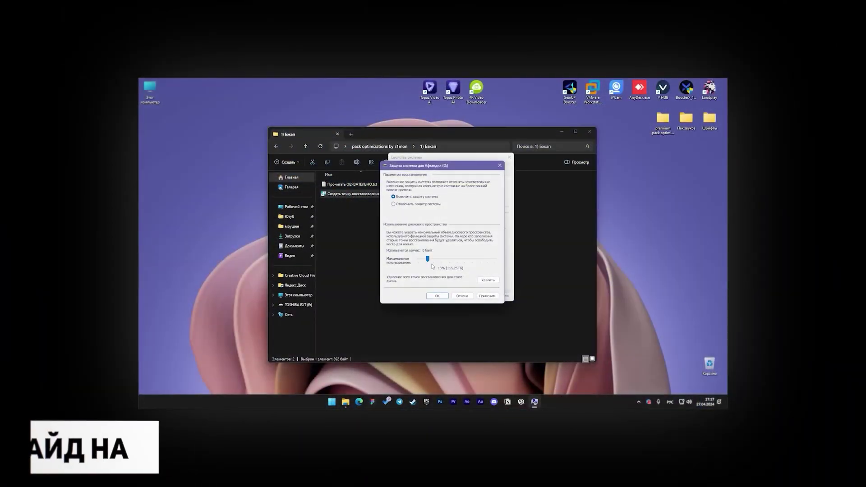
Confirm the drive's system protection settings with protection enabled and begin naming a new restore point
{"action": "left_click", "coordinate": [437, 296]}
{"action": "left_click", "coordinate": [472, 279]}
{"action": "type", "text": "Б"}
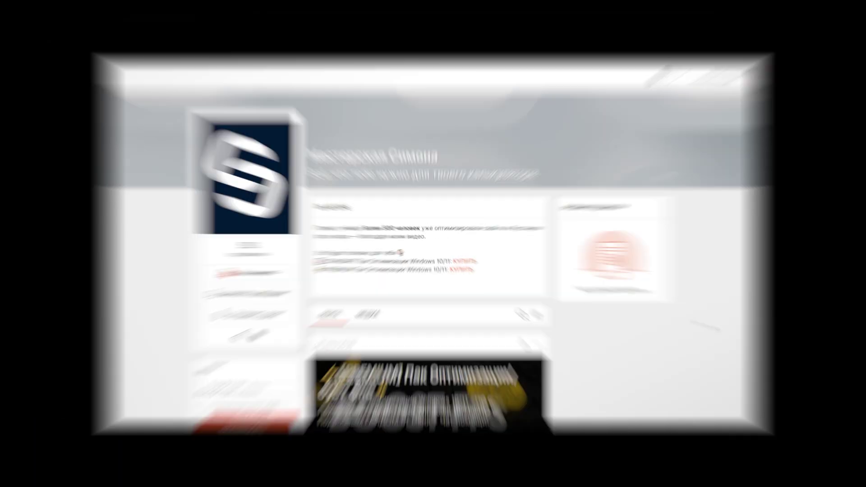
{"action": "scroll", "coordinate": [789, 350], "scroll_direction": "down", "scroll_amount": 3}
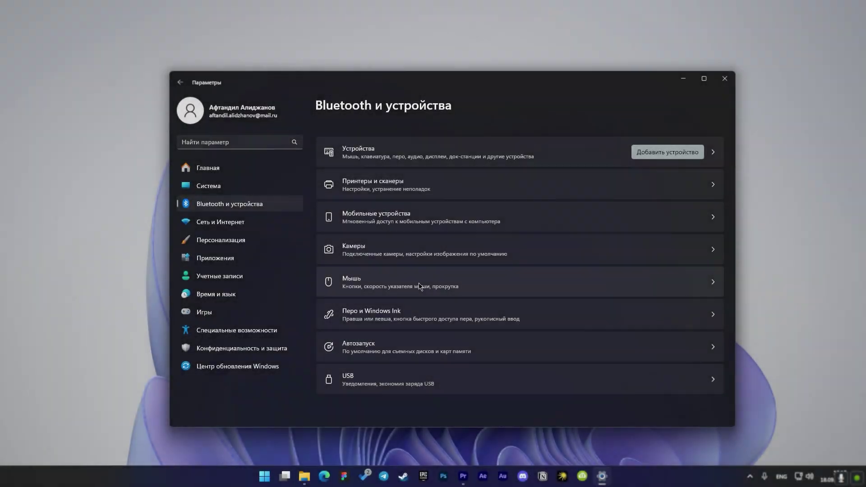
Turn off Включить повышенную точность установки указателя in the additional mouse parameters and apply the change
{"action": "left_click", "coordinate": [419, 286]}
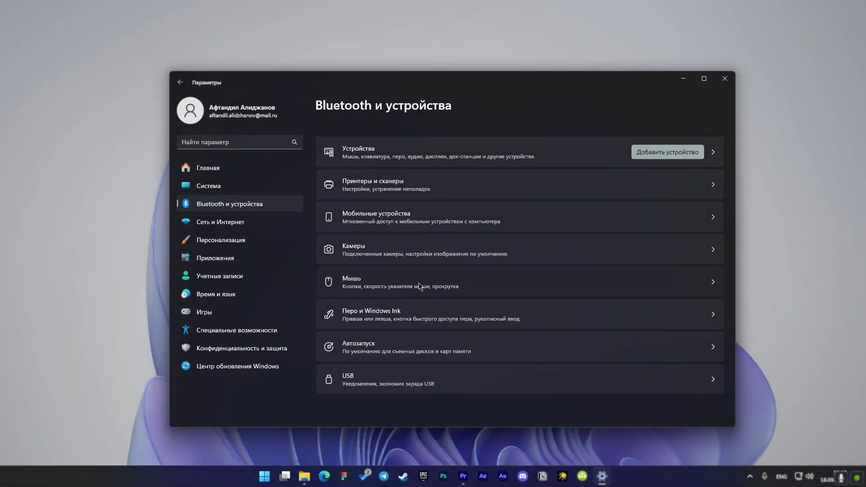
{"action": "scroll", "coordinate": [543, 306], "scroll_direction": "down", "scroll_amount": 1}
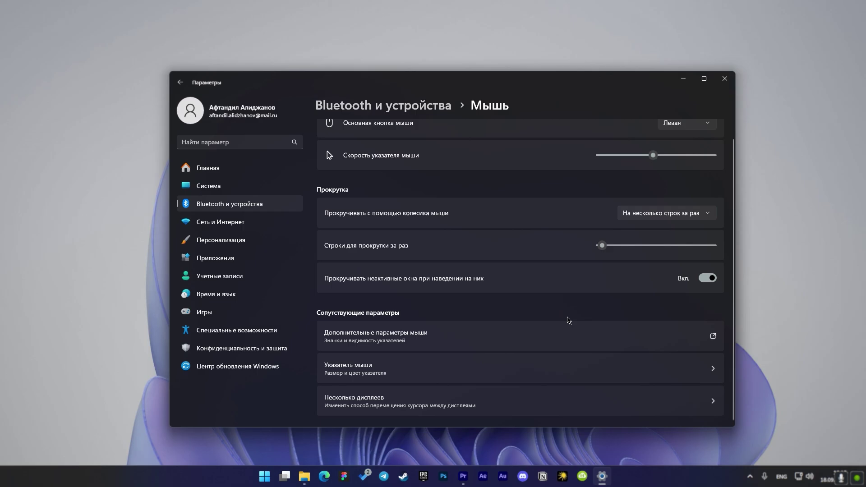
{"action": "left_click", "coordinate": [663, 347]}
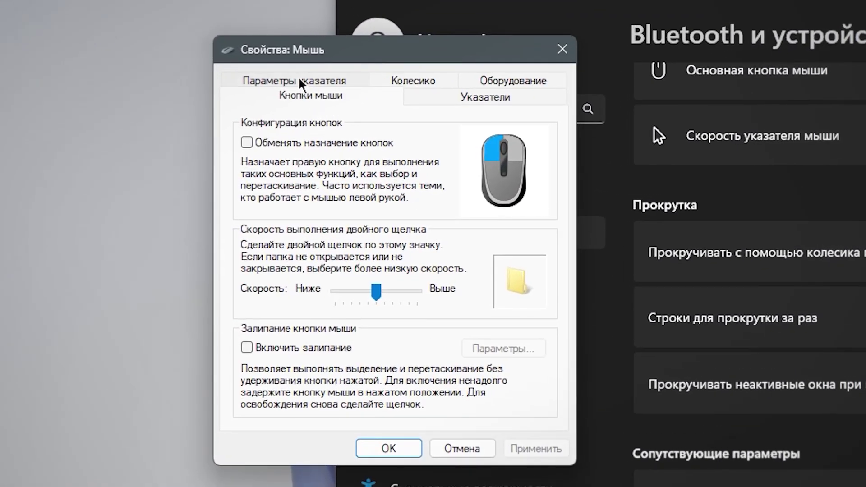
{"action": "left_click", "coordinate": [301, 84]}
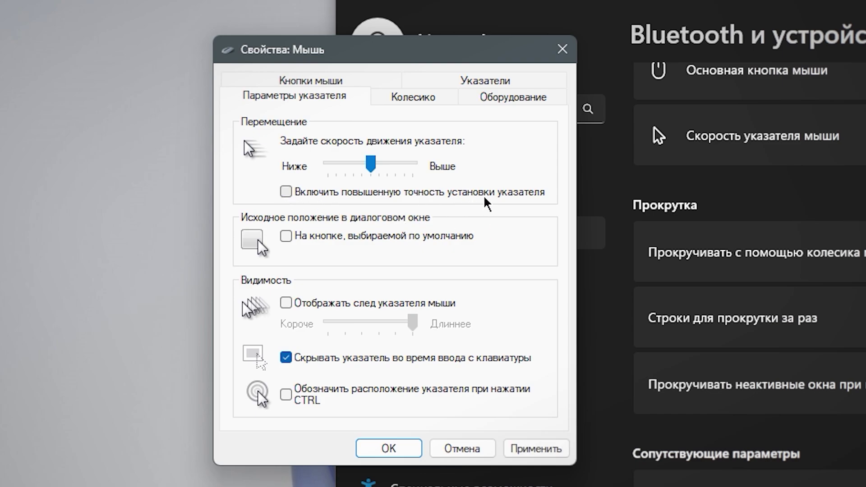
{"action": "left_click", "coordinate": [536, 449]}
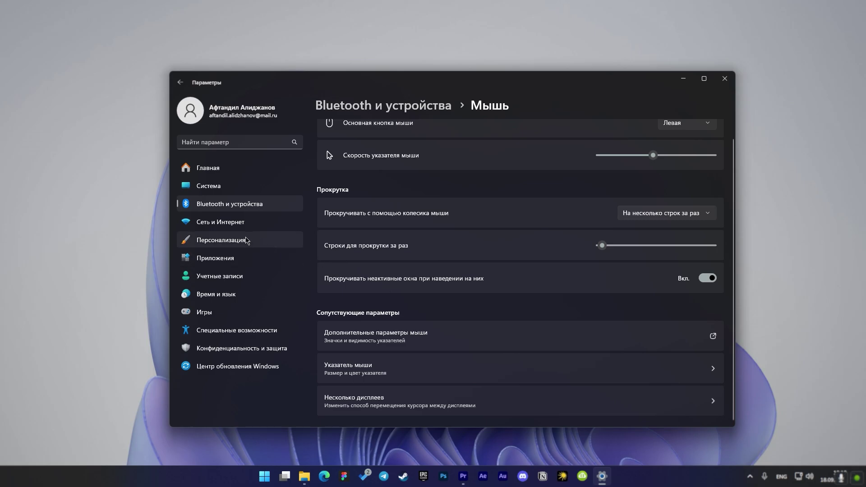
Turn off Эффекты прозрачности in the color settings under Персонализация
{"action": "left_click", "coordinate": [245, 240]}
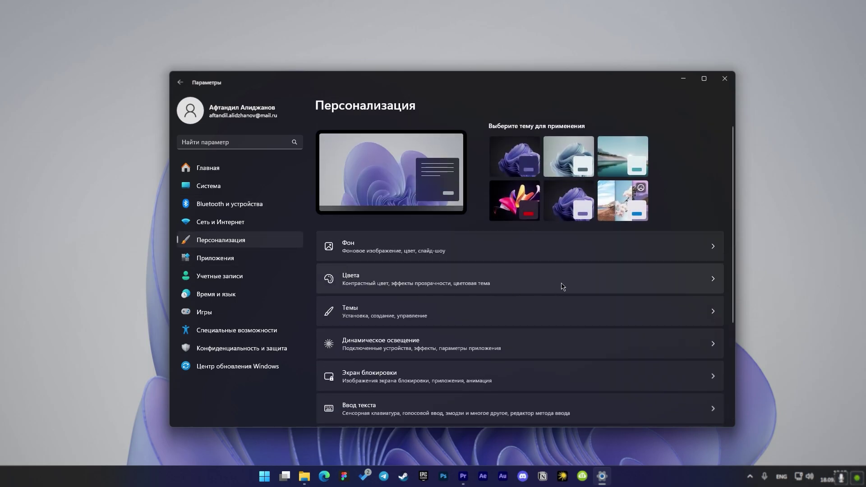
{"action": "left_click", "coordinate": [563, 286]}
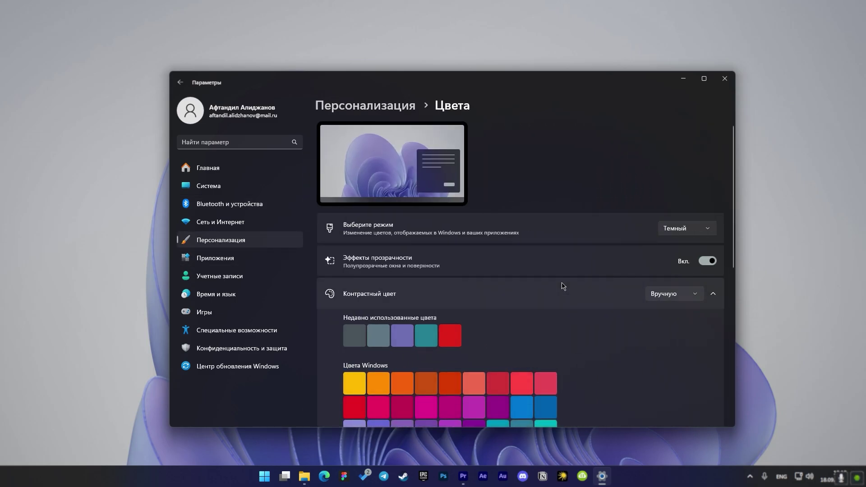
{"action": "left_click", "coordinate": [710, 265]}
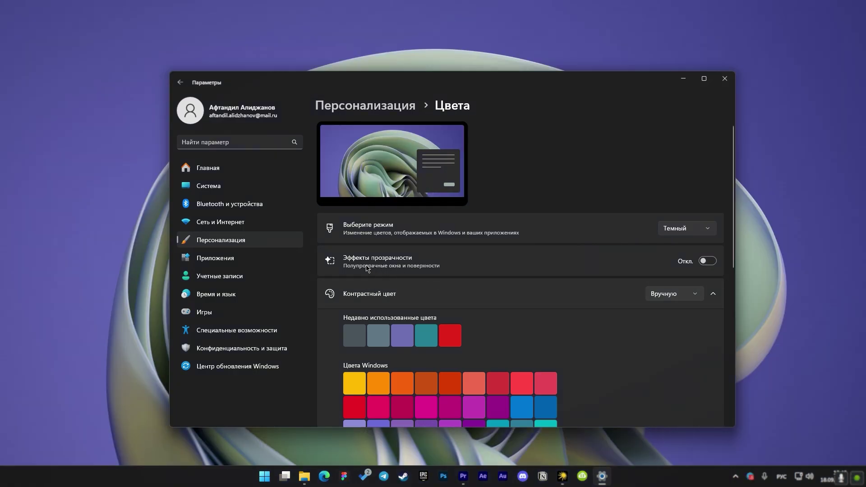
Review the list of Установленные приложения for unneeded programs, including an app's extra options, and return to Приложения
{"action": "left_click", "coordinate": [297, 261]}
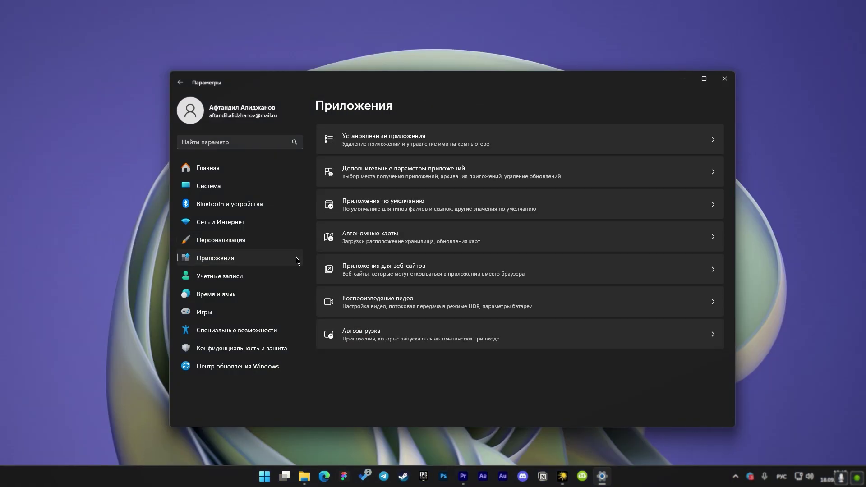
{"action": "left_click", "coordinate": [607, 148]}
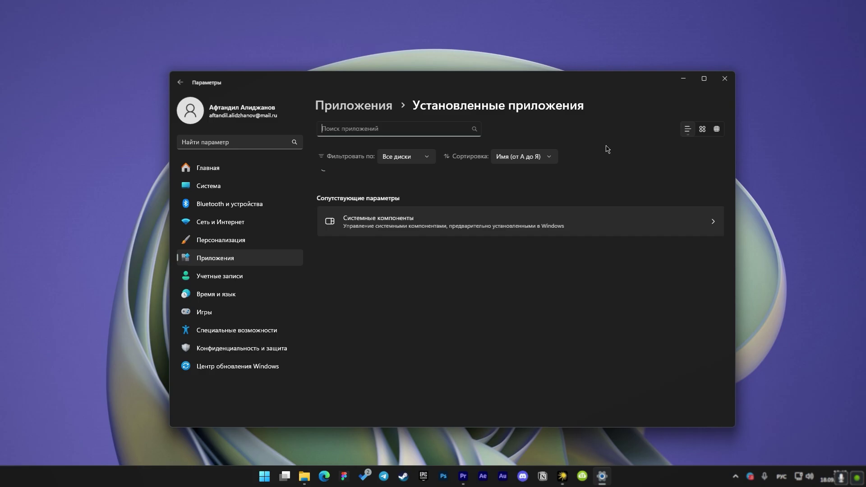
{"action": "scroll", "coordinate": [608, 213], "scroll_direction": "down", "scroll_amount": 10}
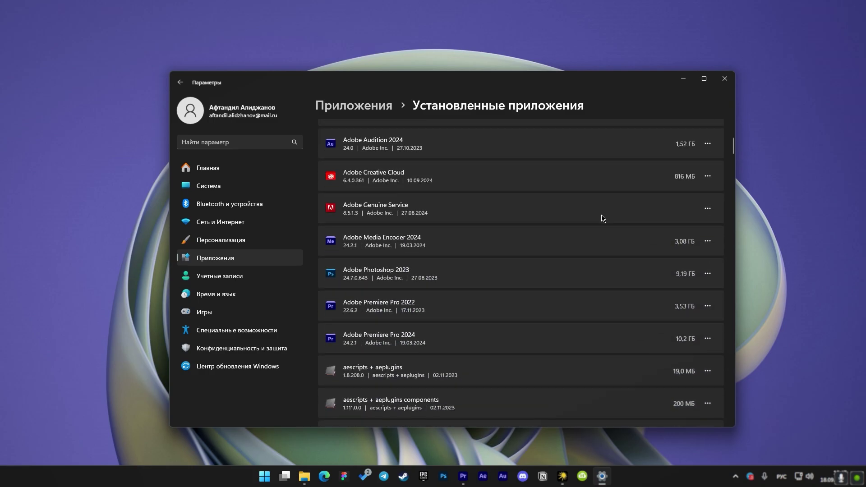
{"action": "left_click", "coordinate": [708, 256]}
{"action": "left_click", "coordinate": [636, 292]}
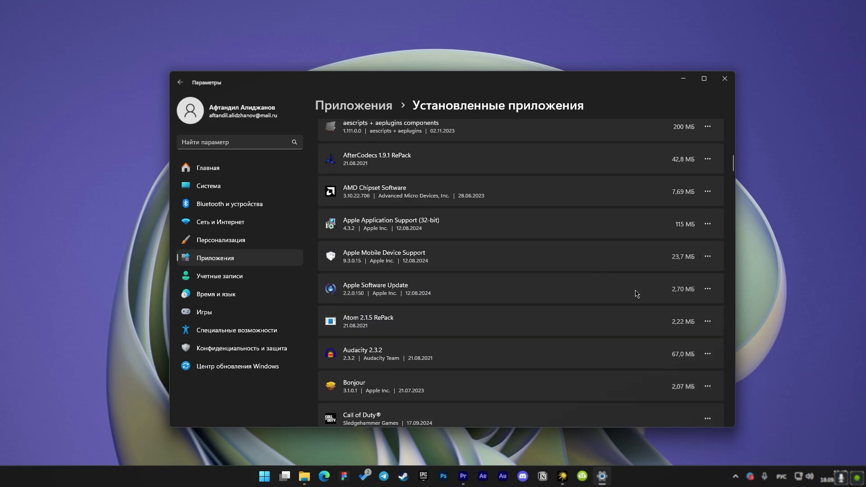
{"action": "left_click", "coordinate": [688, 304]}
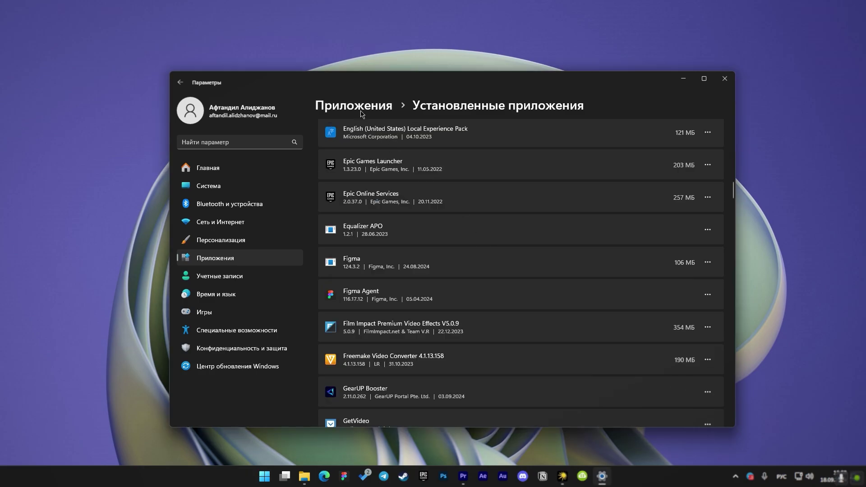
{"action": "left_click", "coordinate": [358, 108]}
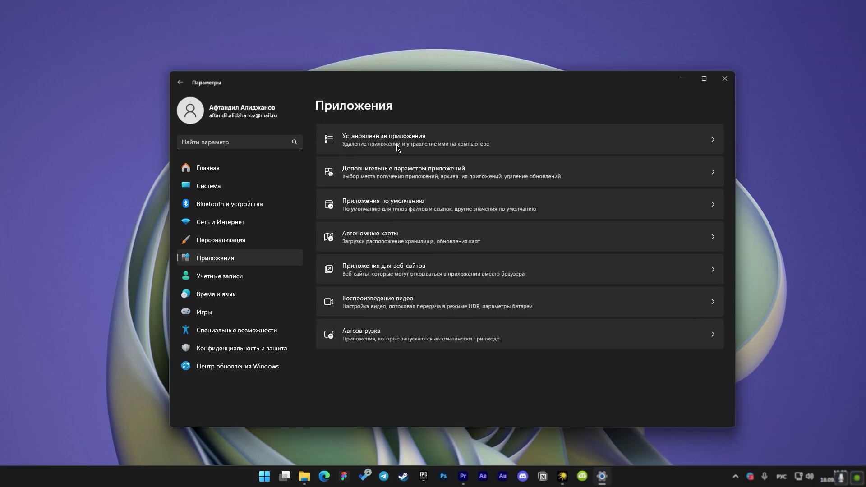
Review the map update options and the downloadable map regions in the Автономные карты settings
{"action": "left_click", "coordinate": [467, 248]}
{"action": "left_click", "coordinate": [711, 266]}
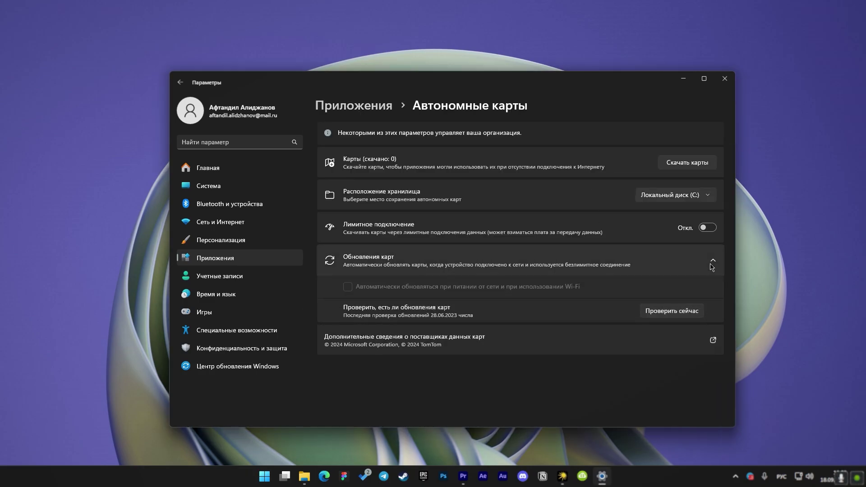
{"action": "left_click", "coordinate": [711, 267]}
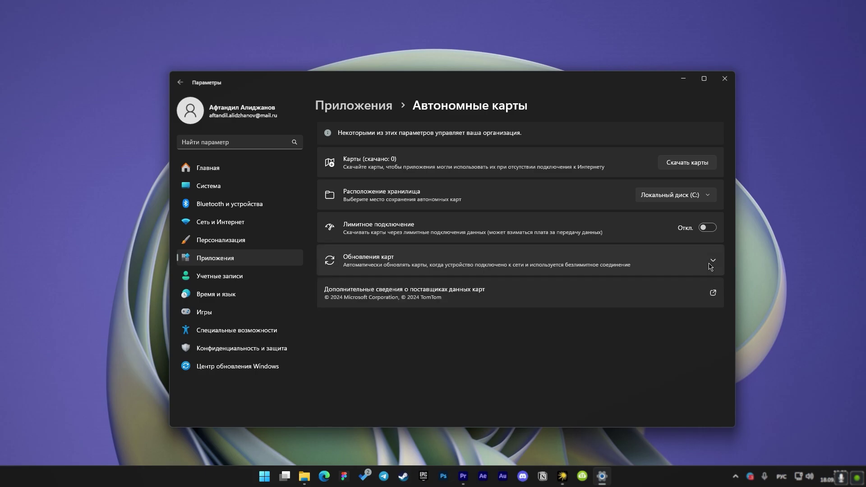
{"action": "left_click", "coordinate": [680, 164]}
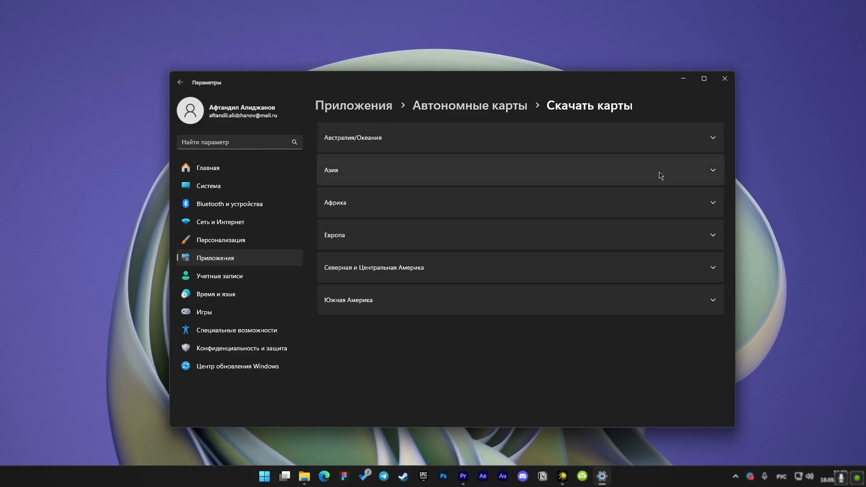
{"action": "left_click", "coordinate": [450, 104]}
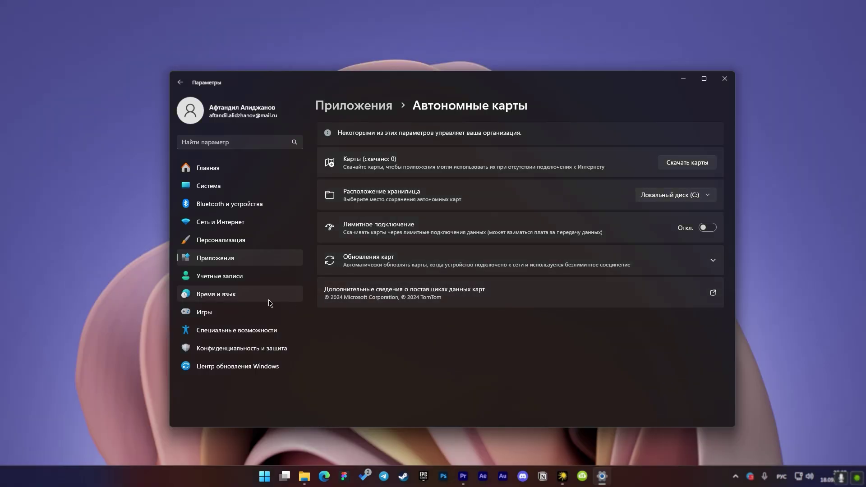
Check in the gaming settings that opening Game Bar by gamepad is off, and open Игровой режим
{"action": "left_click", "coordinate": [246, 313]}
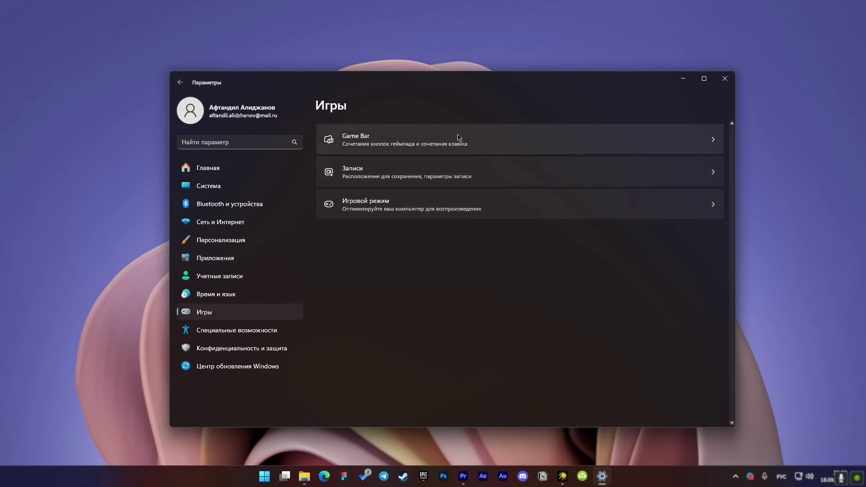
{"action": "left_click", "coordinate": [436, 137]}
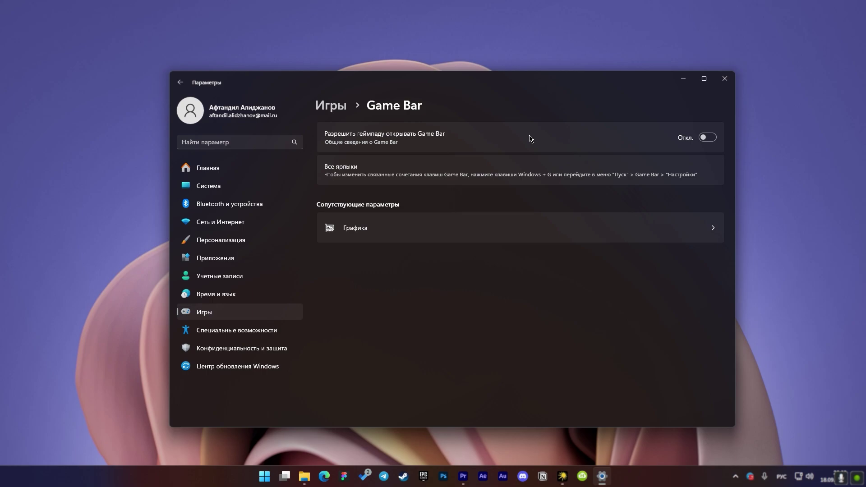
{"action": "left_click", "coordinate": [316, 109]}
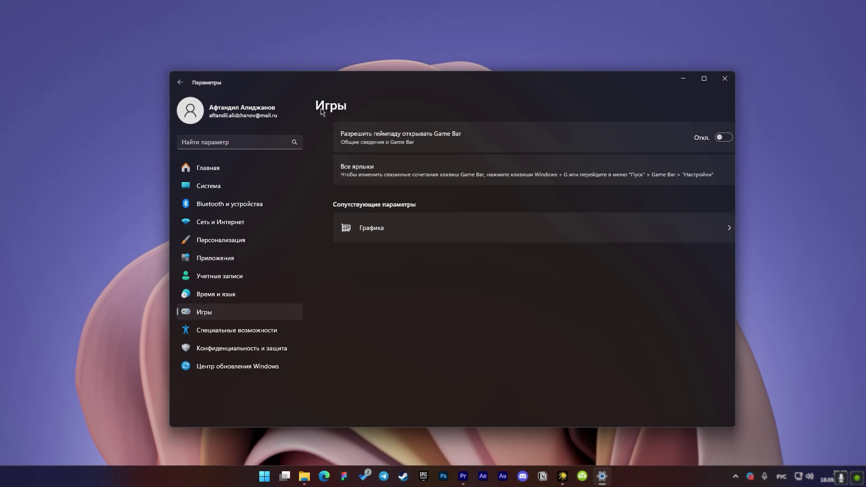
{"action": "left_click", "coordinate": [398, 207]}
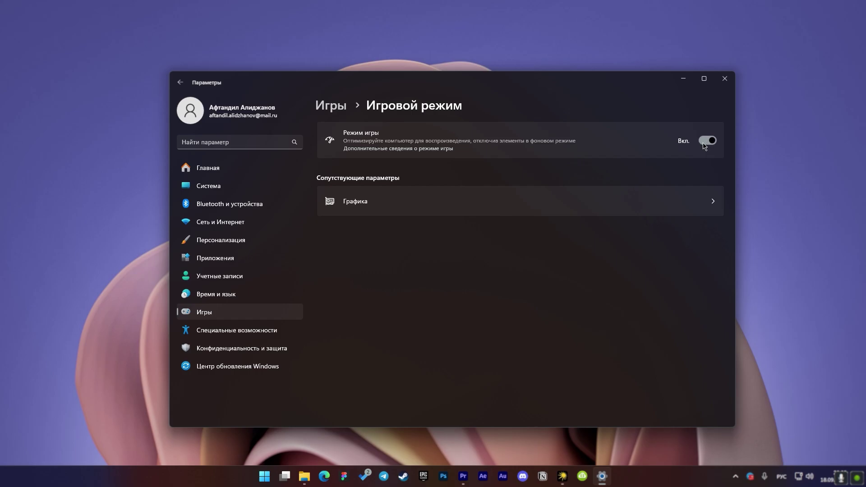
Turn off always-shown scroll bars, Эффекты прозрачности and Эффекты анимации in the Визуальные эффекты settings of Специальные возможности
{"action": "left_click", "coordinate": [275, 333]}
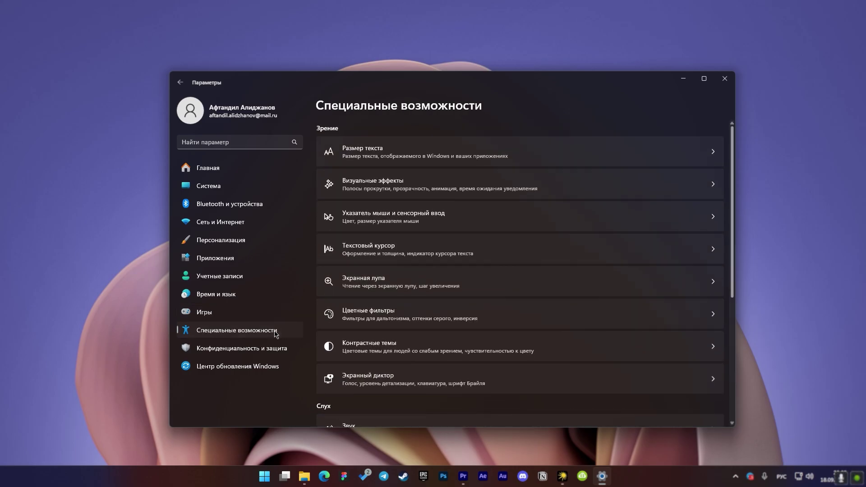
{"action": "left_click", "coordinate": [434, 191]}
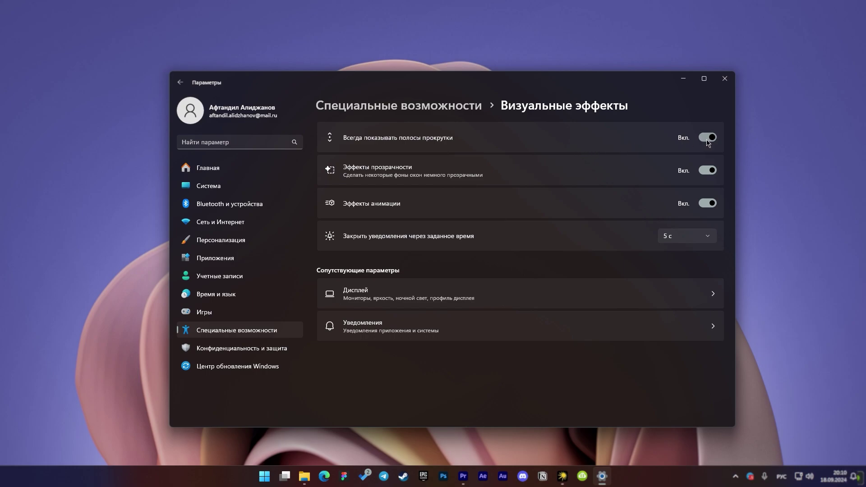
{"action": "left_click", "coordinate": [708, 138]}
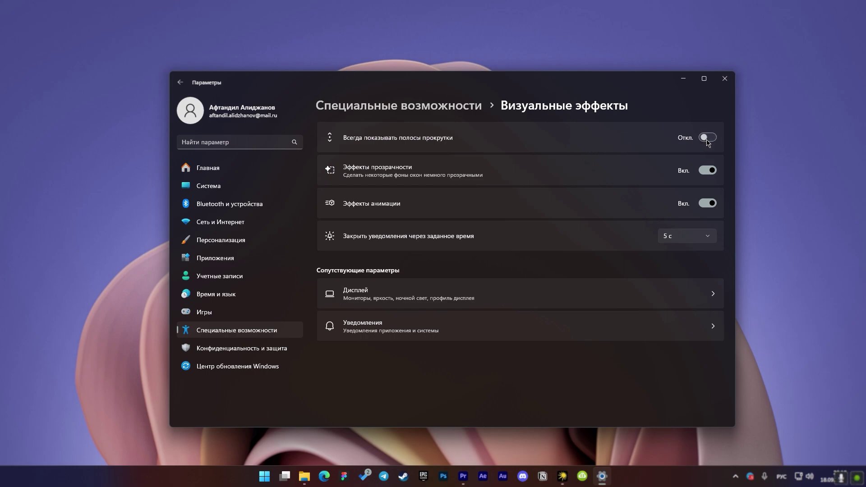
{"action": "left_click", "coordinate": [708, 171]}
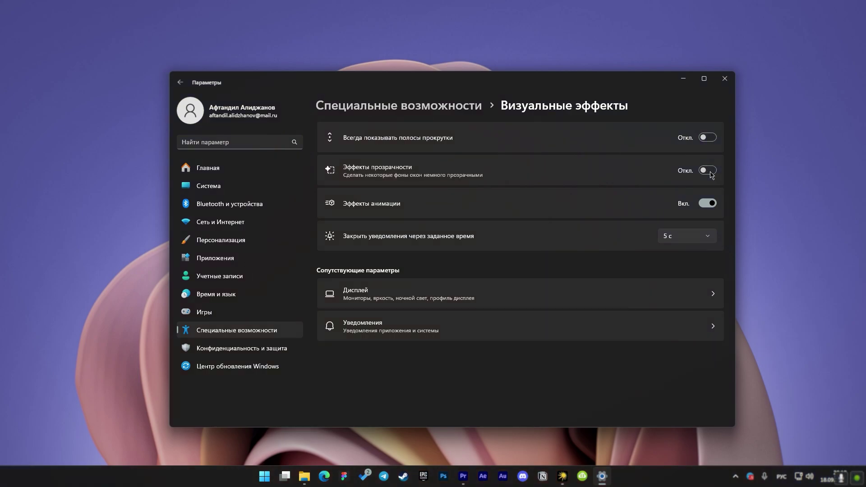
{"action": "left_click", "coordinate": [711, 206]}
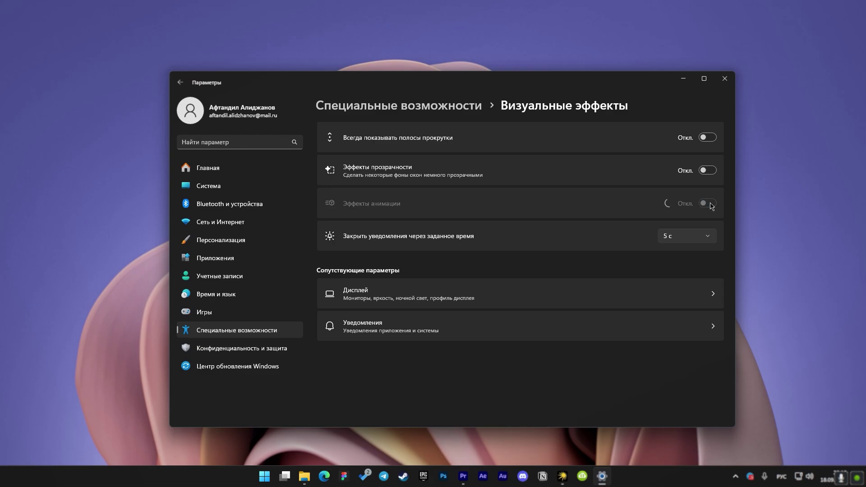
Check the Поиск устройства setting under Конфиденциальность и защита and return to the privacy overview
{"action": "left_click", "coordinate": [254, 353]}
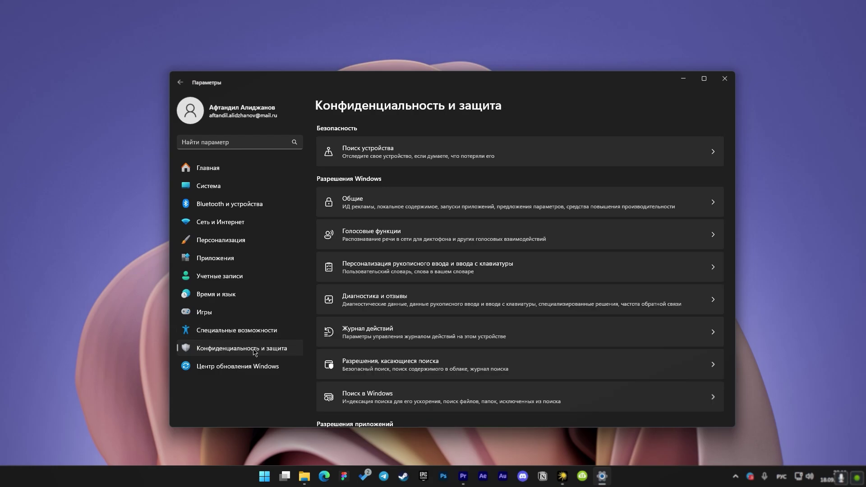
{"action": "left_click", "coordinate": [479, 157]}
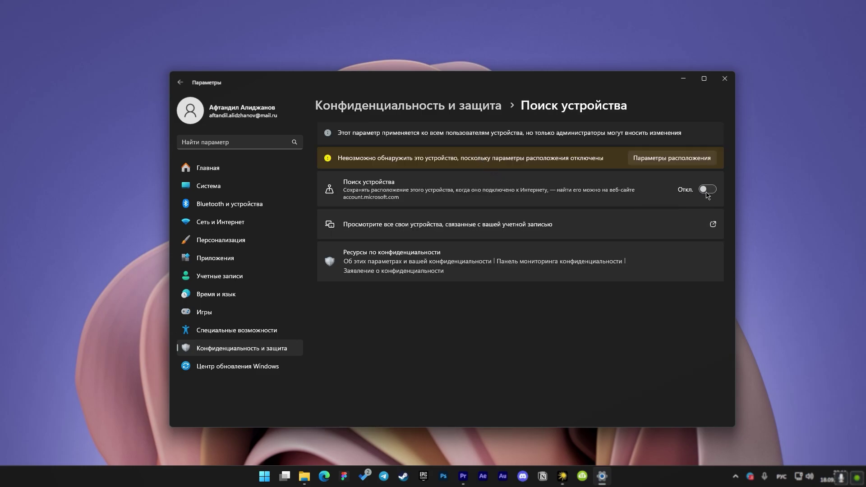
{"action": "left_click", "coordinate": [412, 111]}
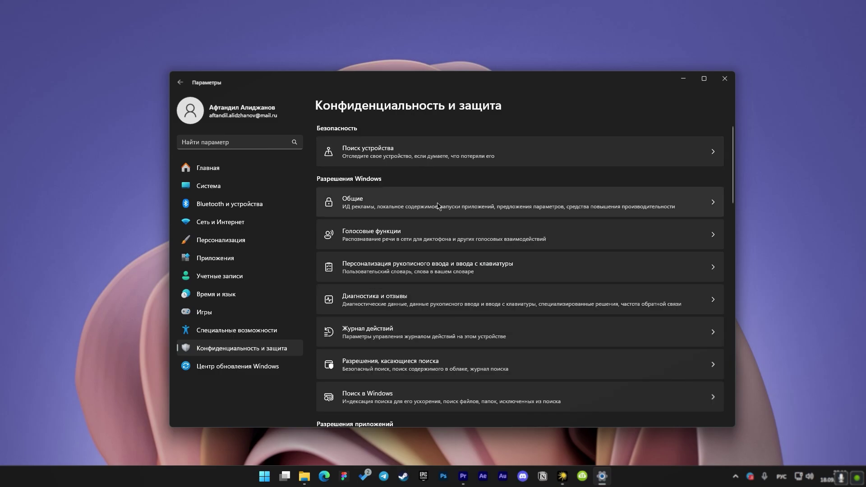
Disallow websites from showing local content based on the language list in the Общие privacy settings, and return to the privacy overview
{"action": "left_click", "coordinate": [437, 206]}
{"action": "left_click", "coordinate": [706, 173]}
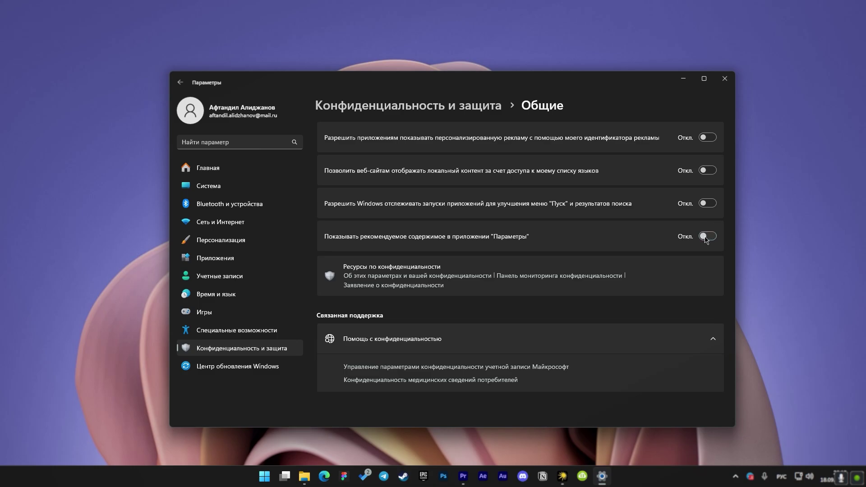
{"action": "left_click", "coordinate": [440, 108]}
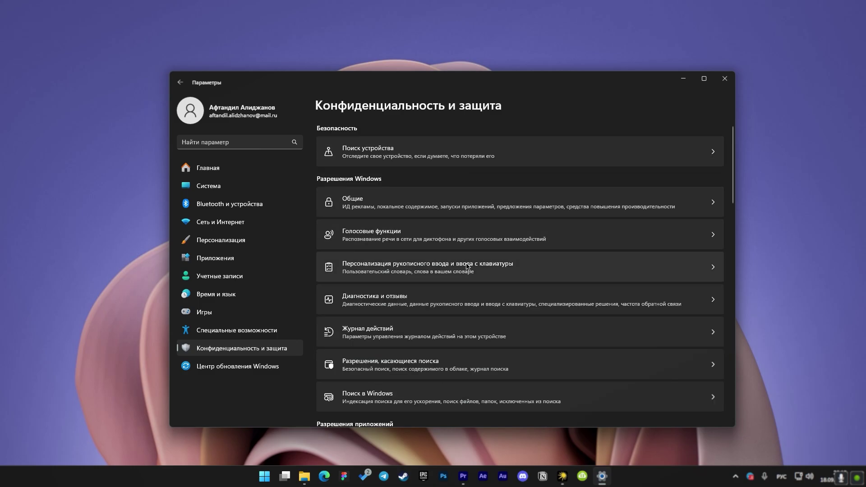
In Диагностика и отзывы, check Улучшение рукописного ввода и ввода с клавиатуры and turn off Персонализированные возможности
{"action": "left_click", "coordinate": [463, 299]}
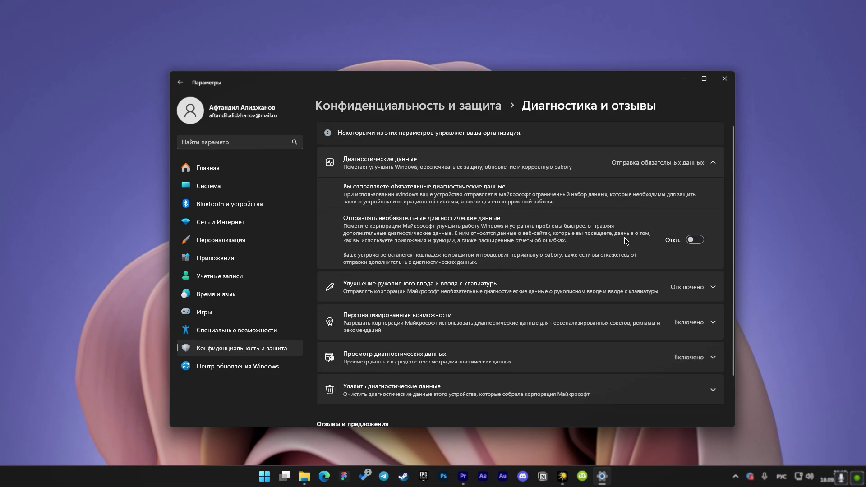
{"action": "scroll", "coordinate": [694, 247], "scroll_direction": "down", "scroll_amount": 2}
{"action": "left_click", "coordinate": [711, 239]}
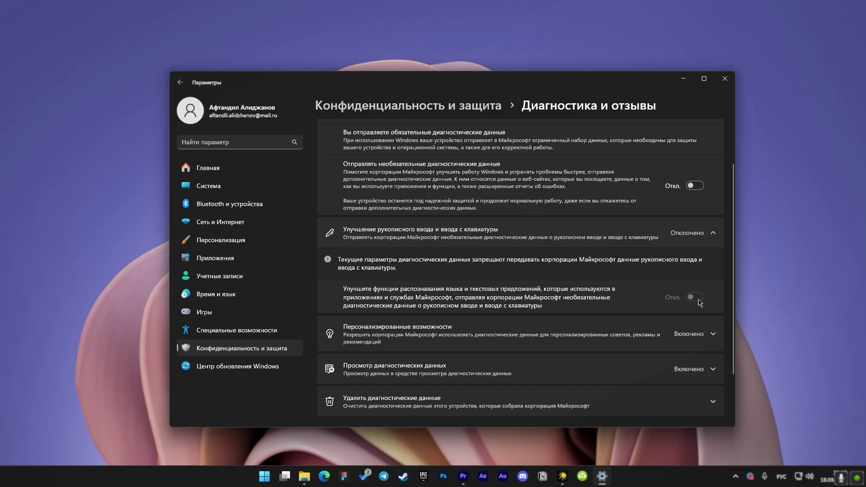
{"action": "scroll", "coordinate": [700, 302], "scroll_direction": "down", "scroll_amount": 2}
{"action": "left_click", "coordinate": [689, 280]}
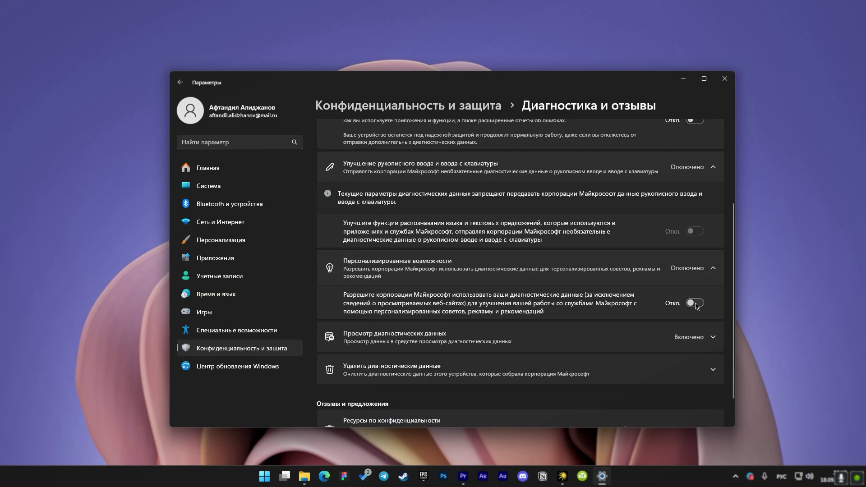
Turn off Просмотр диагностических данных and delete the diagnostic data collected from this device
{"action": "scroll", "coordinate": [694, 305], "scroll_direction": "down", "scroll_amount": 1}
{"action": "left_click", "coordinate": [691, 305]}
{"action": "left_click", "coordinate": [695, 332]}
{"action": "scroll", "coordinate": [694, 334], "scroll_direction": "down", "scroll_amount": 1}
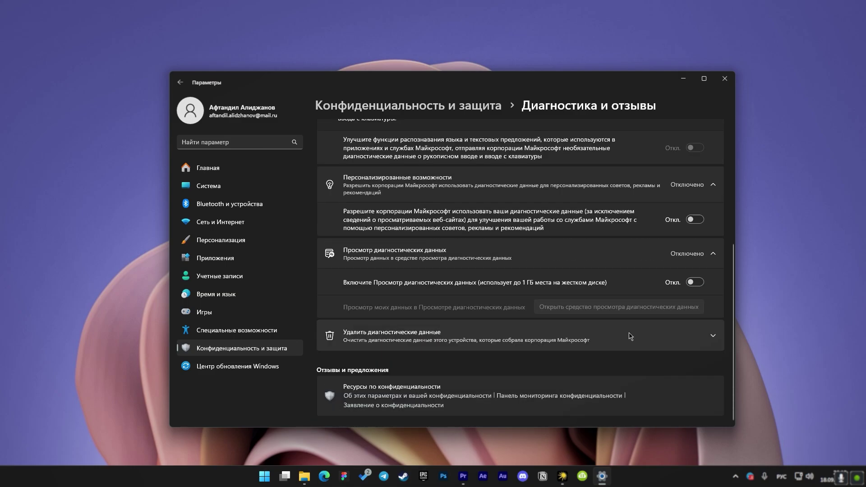
{"action": "left_click", "coordinate": [684, 341]}
{"action": "left_click", "coordinate": [684, 368]}
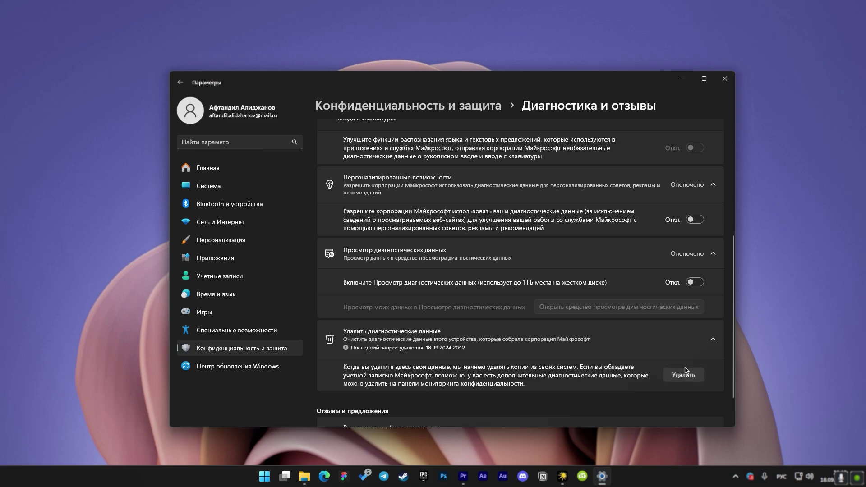
Pause updates for 5 weeks in Центр обновления Windows
{"action": "left_click", "coordinate": [269, 367]}
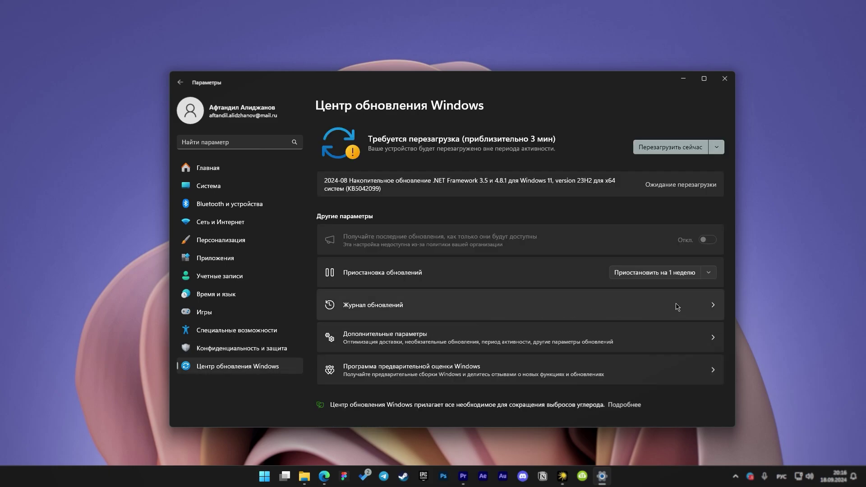
{"action": "left_click", "coordinate": [710, 275]}
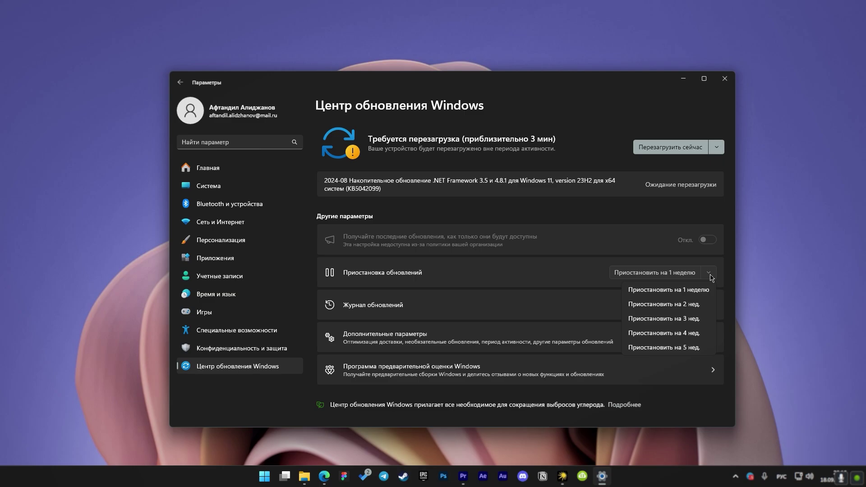
{"action": "left_click", "coordinate": [692, 348]}
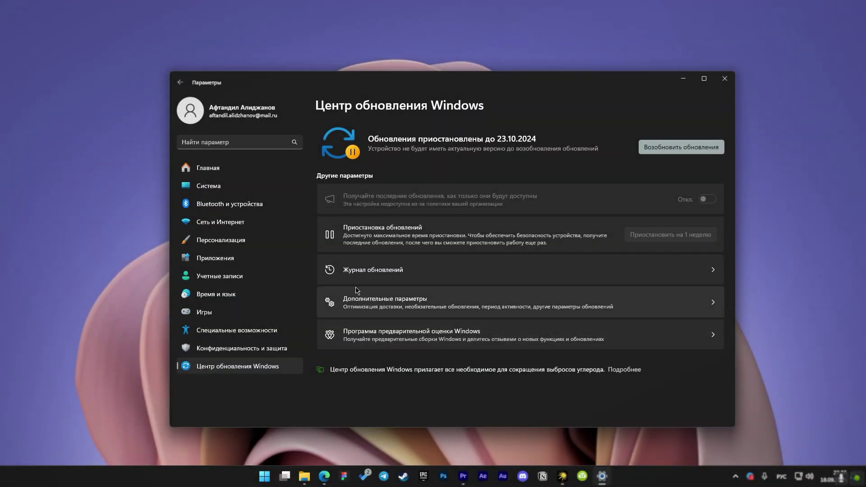
Open Дополнительные параметры системы from the О системе page of the system settings
{"action": "left_click", "coordinate": [237, 189]}
{"action": "scroll", "coordinate": [494, 277], "scroll_direction": "down", "scroll_amount": 1}
{"action": "scroll", "coordinate": [494, 277], "scroll_direction": "down", "scroll_amount": 5}
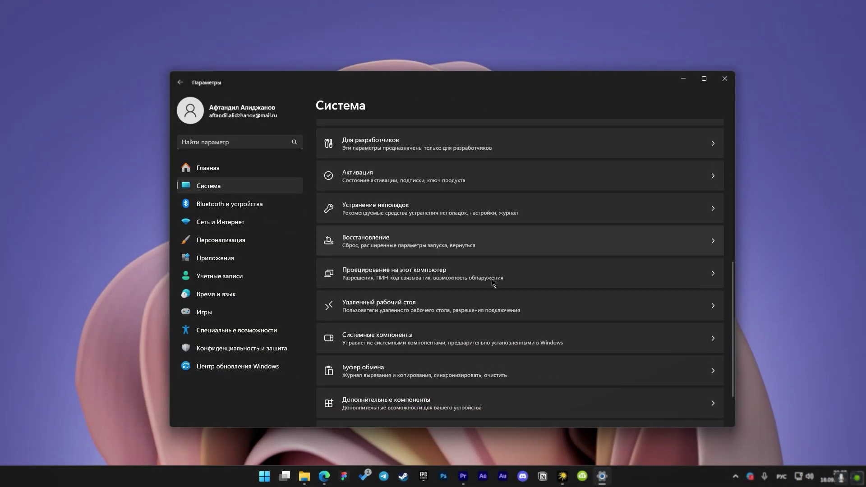
{"action": "left_click", "coordinate": [580, 396]}
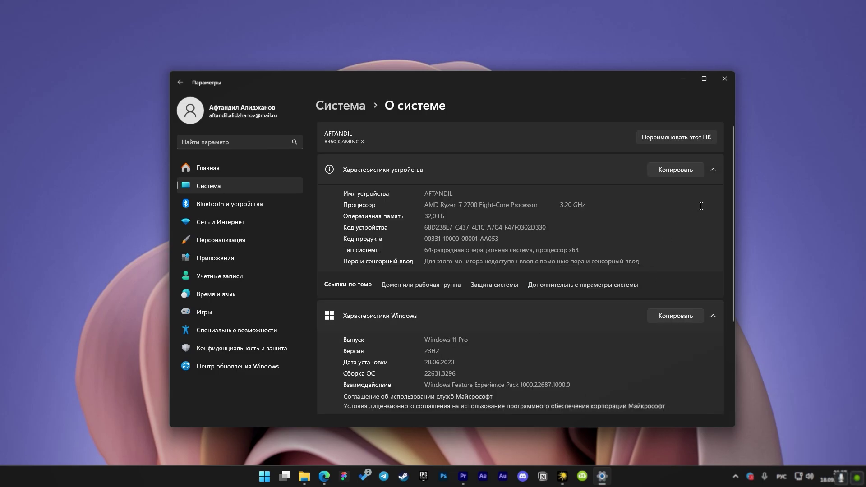
{"action": "left_click", "coordinate": [611, 290]}
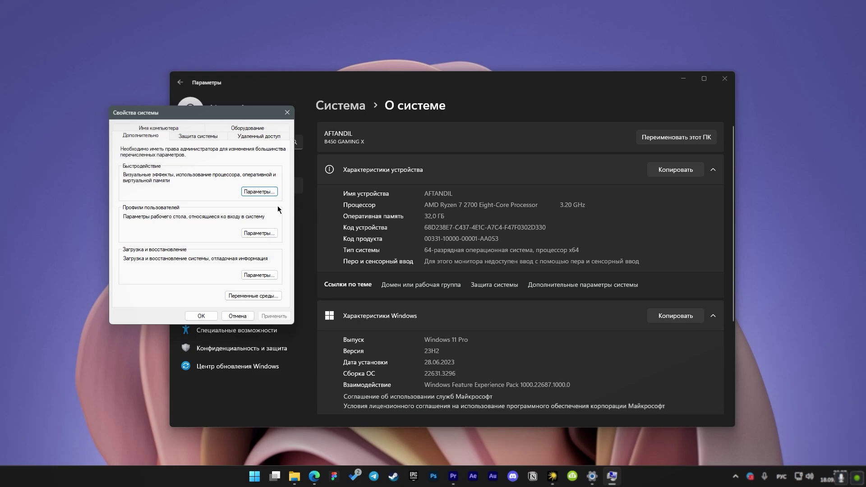
Set the visual effects to Обеспечить наилучшее быстродействие, re-enable only Вывод эскизов вместо значков, apply, and close Свойства системы
{"action": "left_click", "coordinate": [251, 191]}
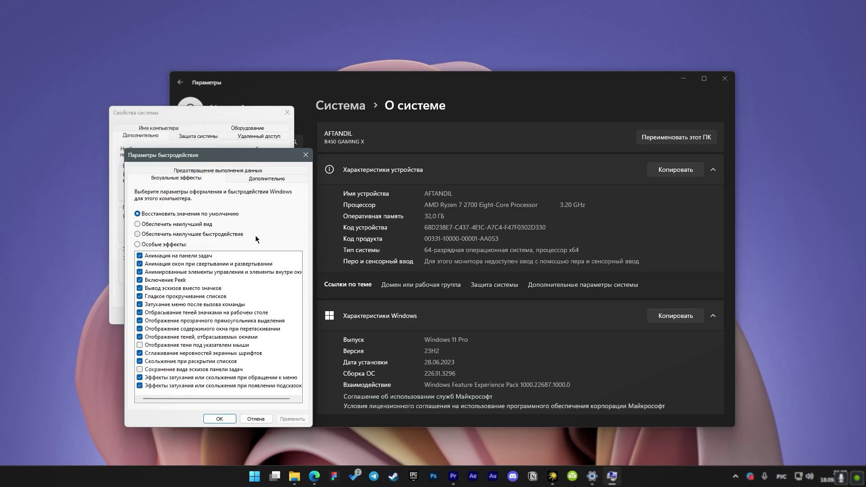
{"action": "left_click", "coordinate": [198, 234]}
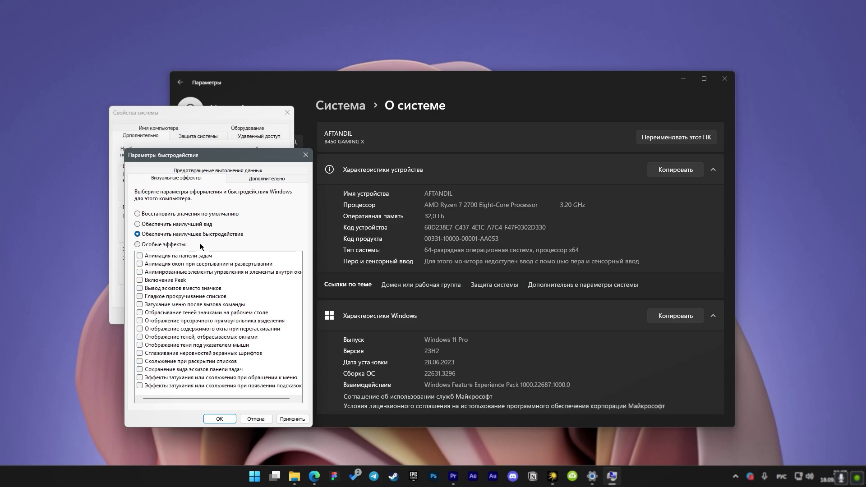
{"action": "left_click", "coordinate": [192, 289]}
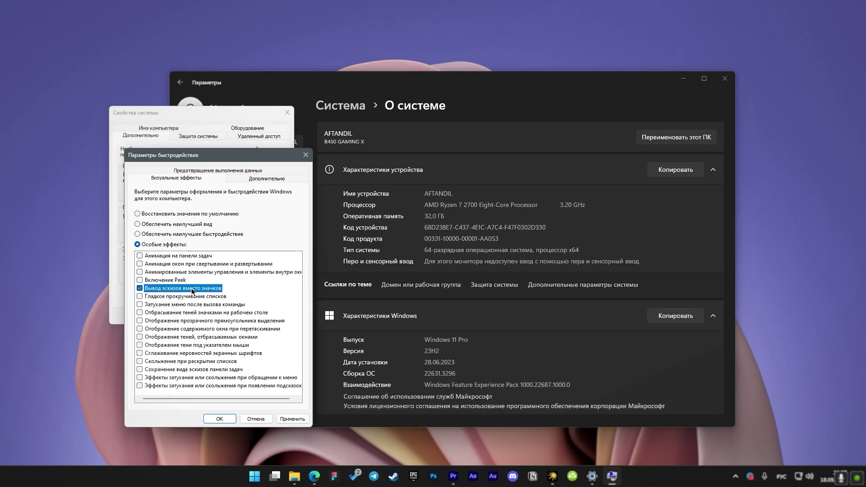
{"action": "left_click", "coordinate": [292, 419]}
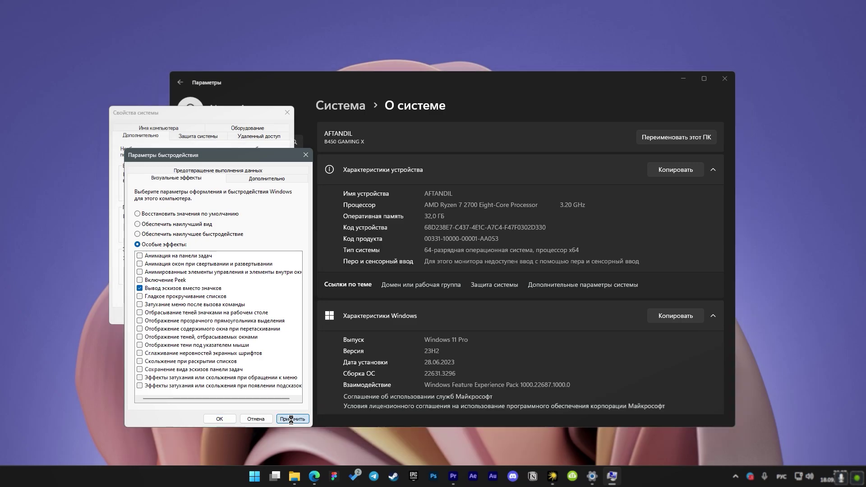
{"action": "left_click", "coordinate": [220, 419]}
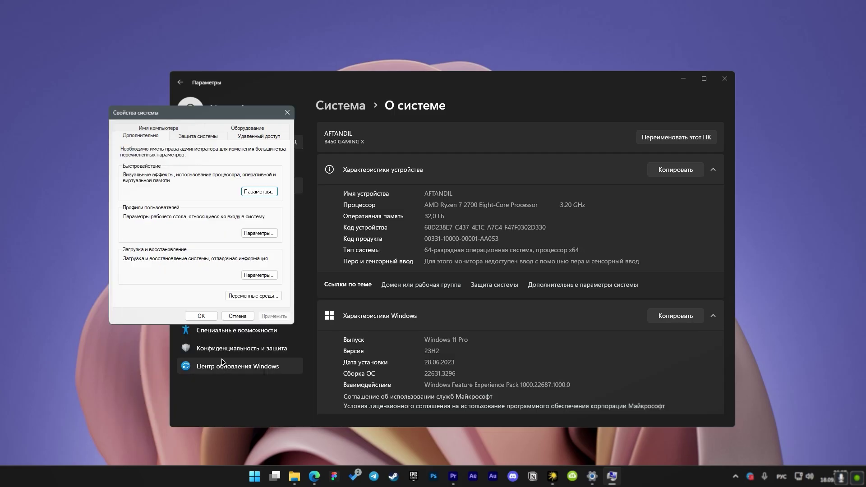
{"action": "left_click", "coordinate": [198, 314]}
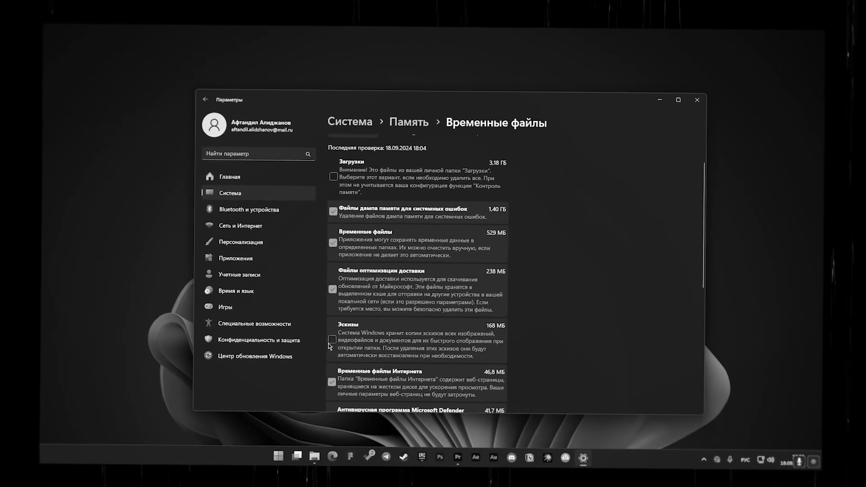
Review the categories in Временные файлы, include Эскизы, and delete the selected files while leaving Загрузки unselected
{"action": "scroll", "coordinate": [422, 337], "scroll_direction": "down", "scroll_amount": 6}
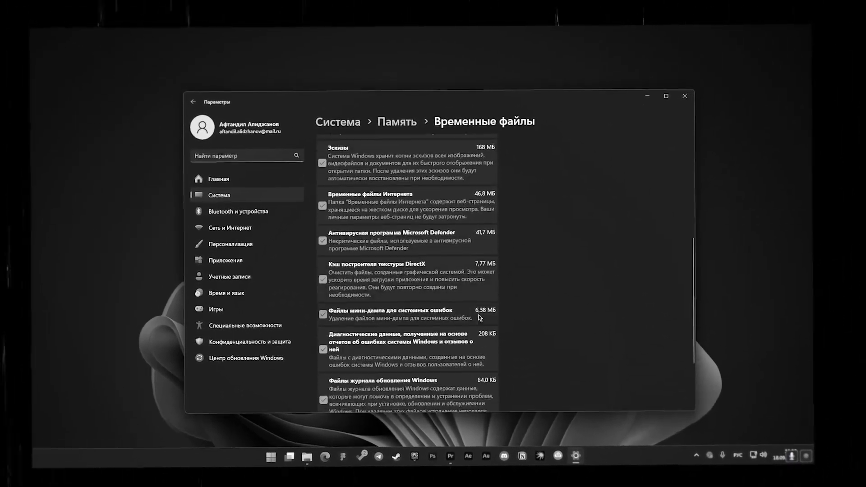
{"action": "scroll", "coordinate": [423, 337], "scroll_direction": "up", "scroll_amount": 6}
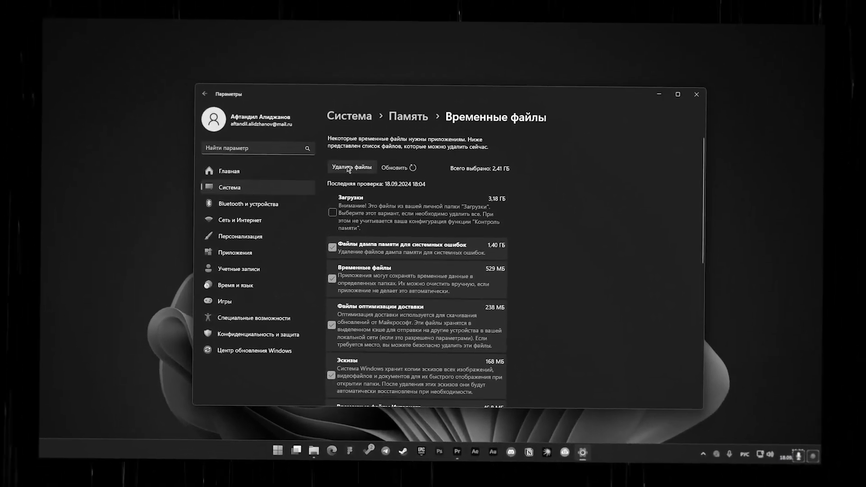
{"action": "left_click", "coordinate": [348, 169]}
{"action": "left_click", "coordinate": [414, 274]}
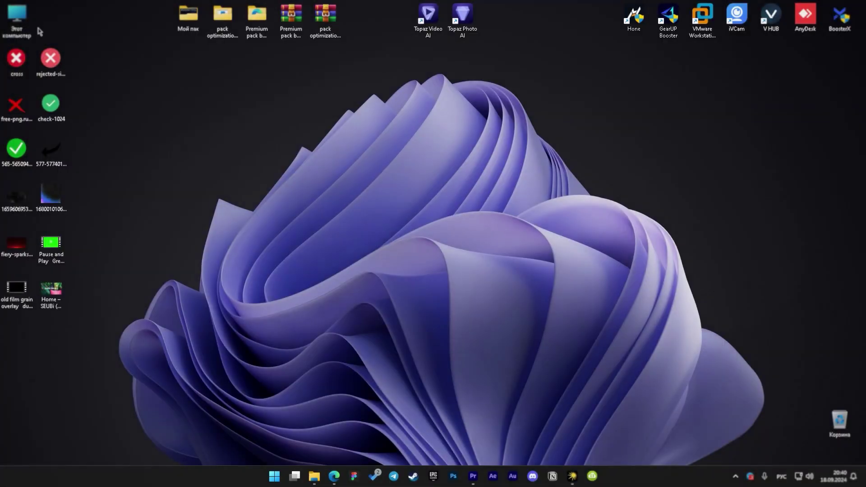
Open the Temp folder inside the Windows folder on Локальный диск (C:), starting from Этот компьютер
{"action": "double_click", "coordinate": [25, 24]}
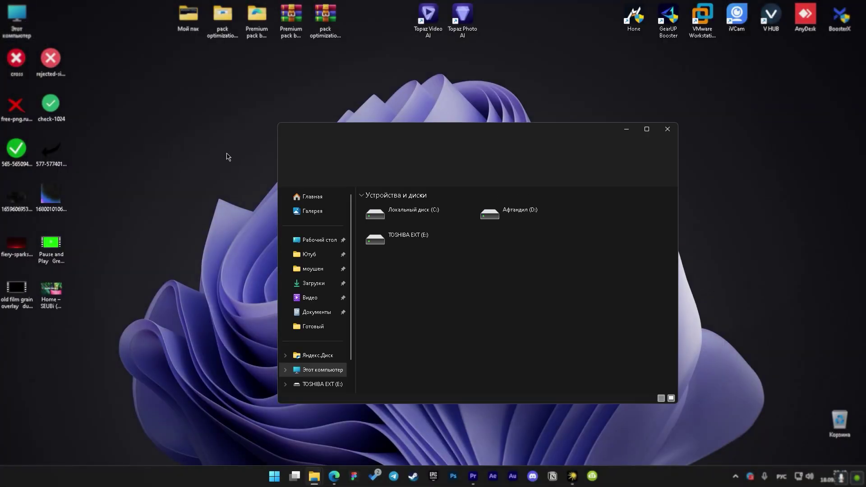
{"action": "double_click", "coordinate": [432, 217]}
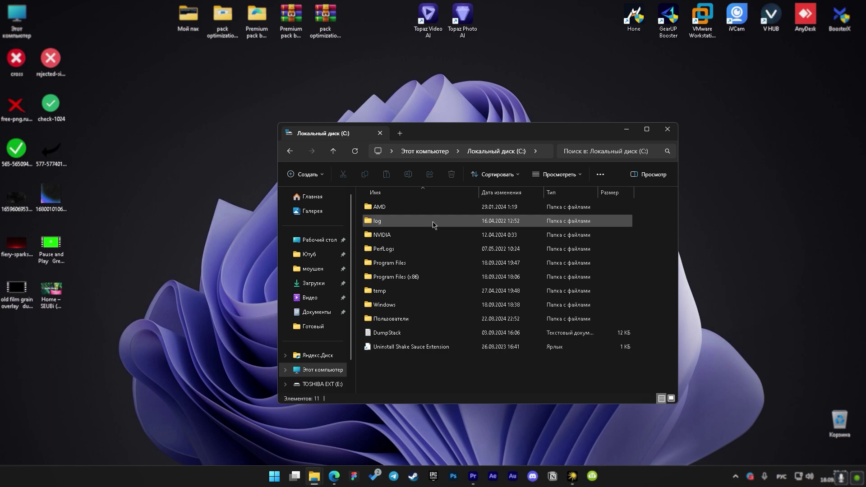
{"action": "double_click", "coordinate": [464, 304]}
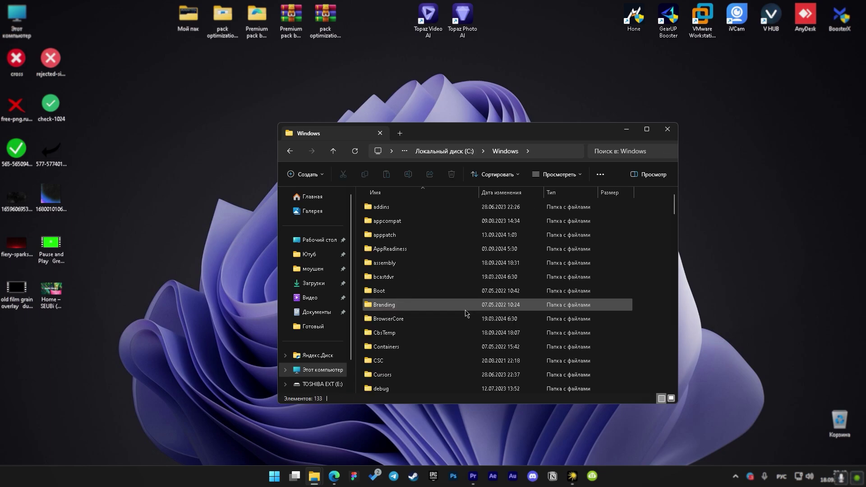
{"action": "scroll", "coordinate": [471, 293], "scroll_direction": "down", "scroll_amount": 4}
{"action": "scroll", "coordinate": [471, 293], "scroll_direction": "down", "scroll_amount": 15}
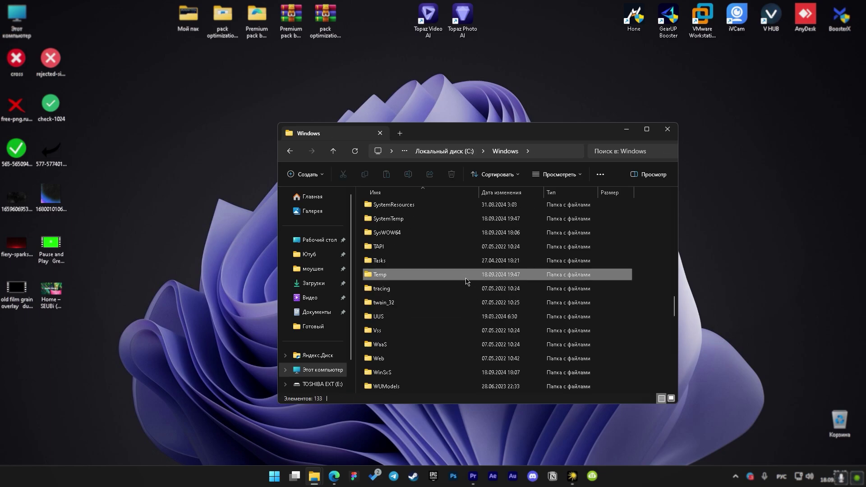
{"action": "double_click", "coordinate": [465, 274]}
Delete everything in the Windows Temp folder, skipping all items that are in use
{"action": "key", "text": "ctrl+a"}
{"action": "right_click", "coordinate": [487, 240]}
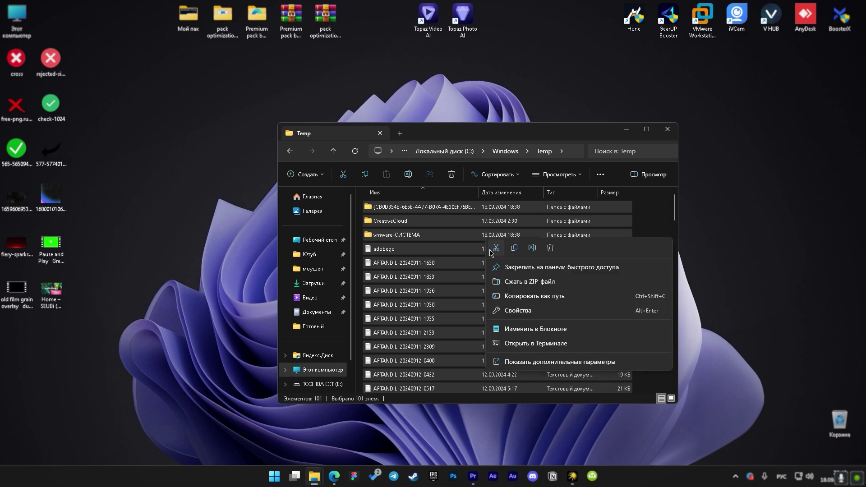
{"action": "left_click", "coordinate": [550, 248]}
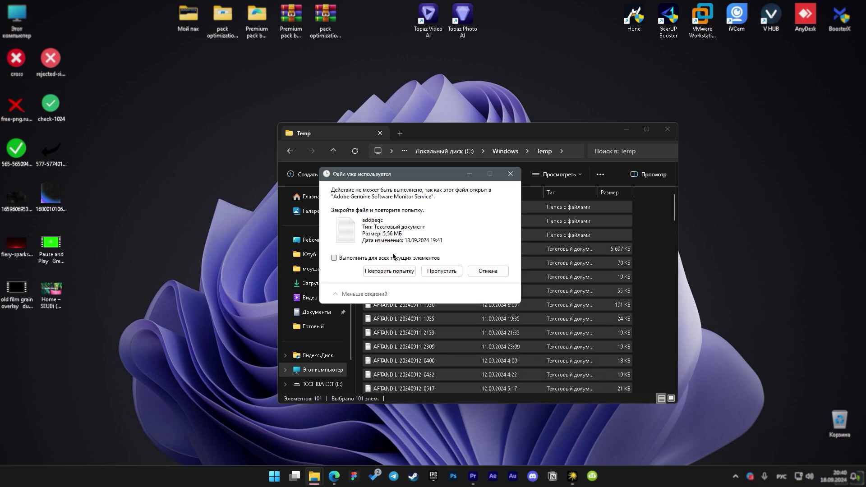
{"action": "left_click", "coordinate": [413, 258]}
{"action": "left_click", "coordinate": [441, 271]}
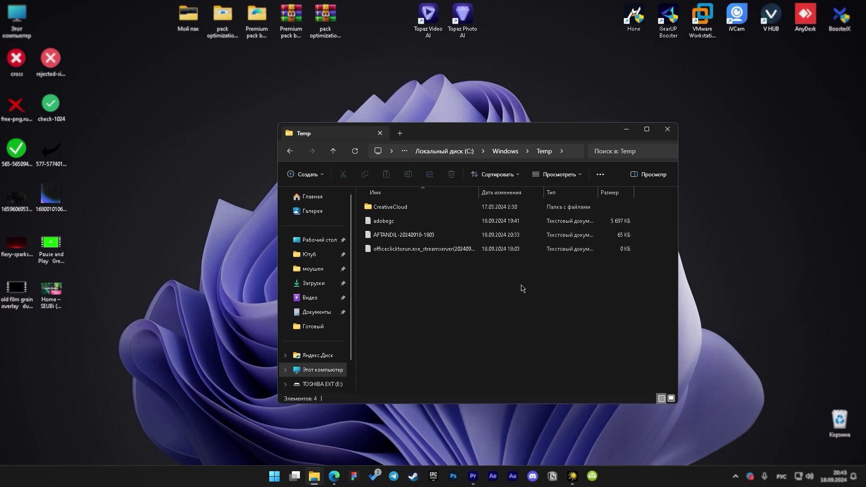
Turn on the display of hidden items (Скрытые элементы) in File Explorer
{"action": "left_click", "coordinate": [563, 175]}
{"action": "mouse_move", "coordinate": [581, 344]}
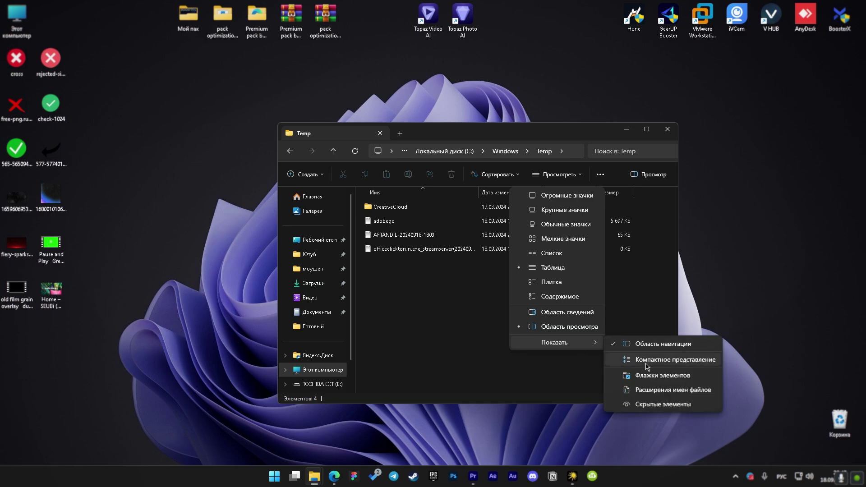
{"action": "left_click", "coordinate": [656, 403]}
From Этот компьютер, open the Temp folder under AppData\Local in the user's profile folder inside Пользователи on Локальный диск (C:)
{"action": "left_click", "coordinate": [322, 369]}
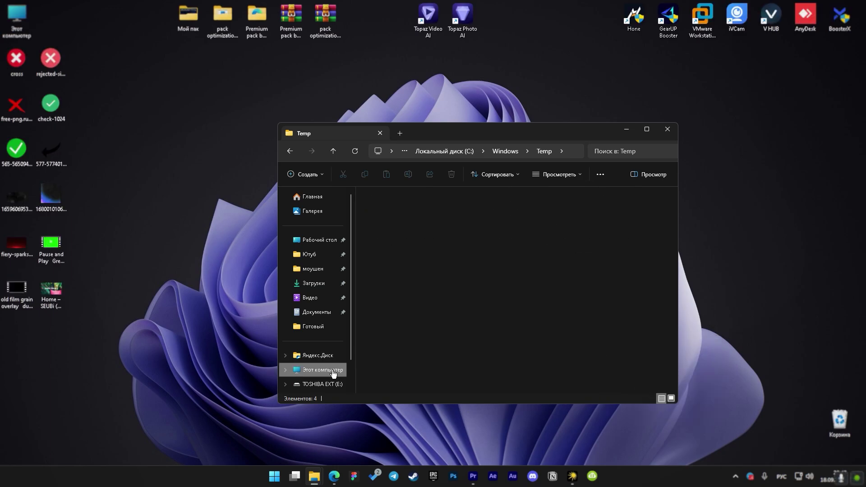
{"action": "left_click", "coordinate": [441, 223]}
{"action": "double_click", "coordinate": [437, 217]}
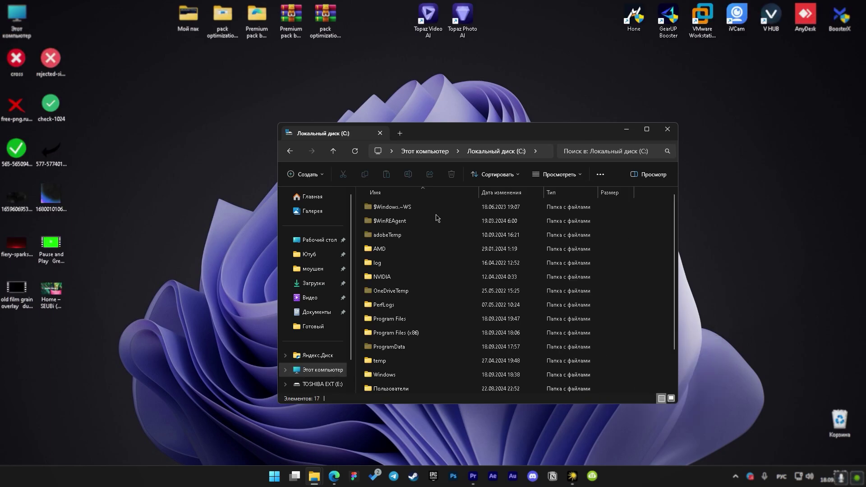
{"action": "scroll", "coordinate": [451, 334], "scroll_direction": "down", "scroll_amount": 3}
{"action": "double_click", "coordinate": [450, 345]}
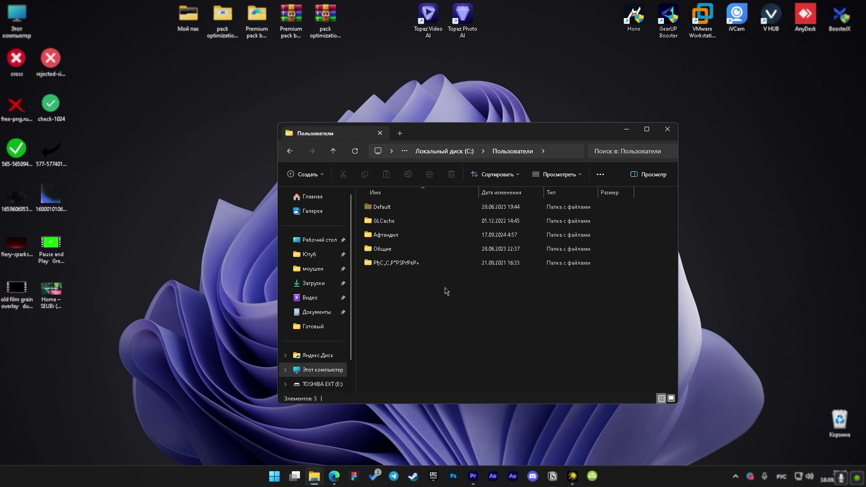
{"action": "double_click", "coordinate": [407, 235]}
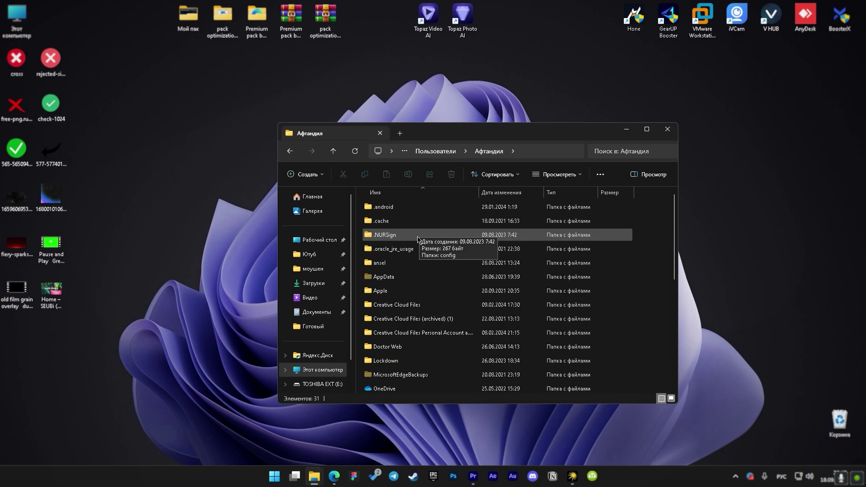
{"action": "double_click", "coordinate": [411, 276]}
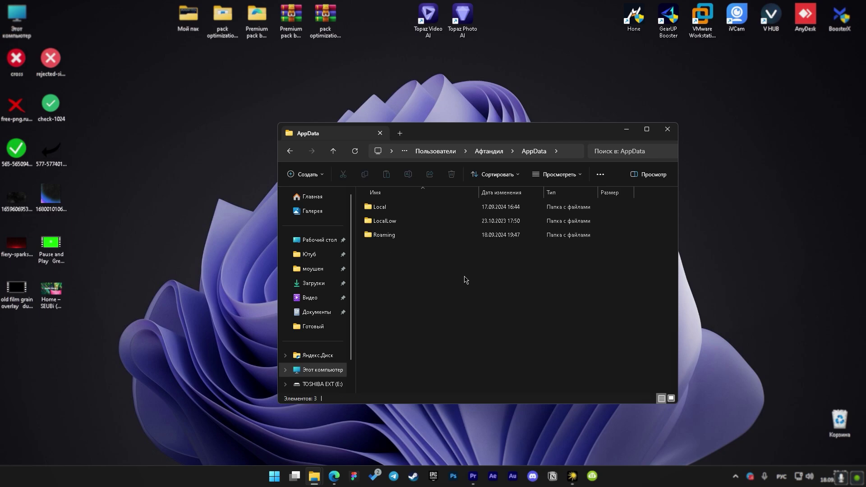
{"action": "double_click", "coordinate": [445, 207]}
{"action": "scroll", "coordinate": [445, 225], "scroll_direction": "down", "scroll_amount": 20}
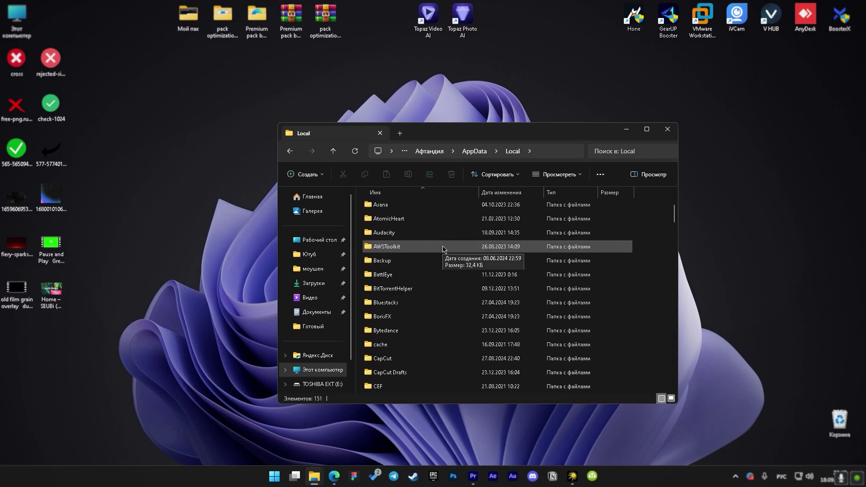
{"action": "double_click", "coordinate": [440, 286]}
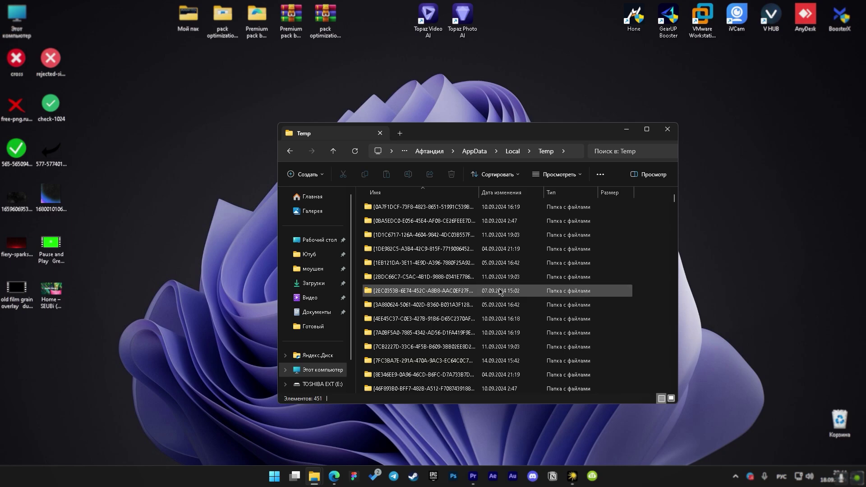
Delete everything in the AppData\Local\Temp folder, skipping all items that are in use
{"action": "key", "text": "ctrl+a"}
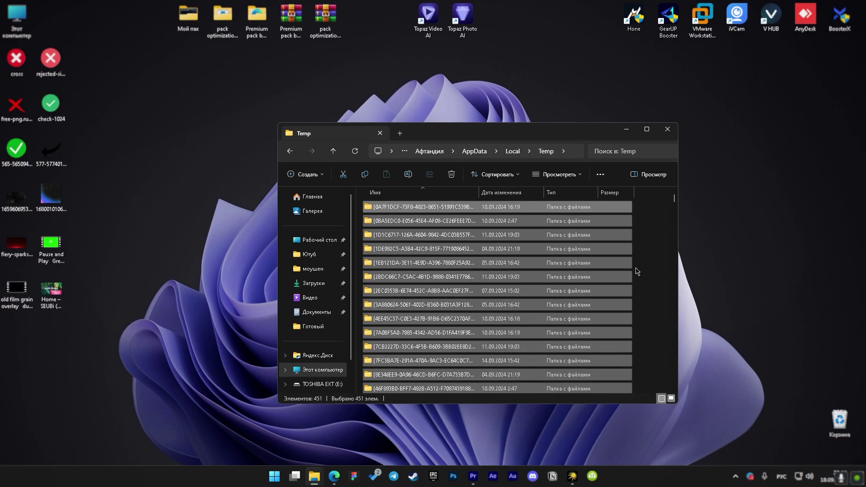
{"action": "right_click", "coordinate": [566, 236]}
{"action": "left_click", "coordinate": [630, 245]}
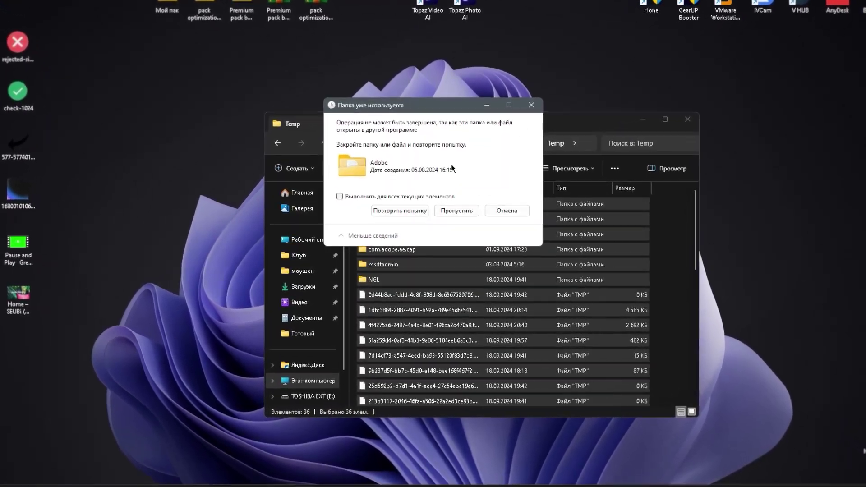
{"action": "left_click", "coordinate": [408, 197]}
{"action": "left_click", "coordinate": [454, 210]}
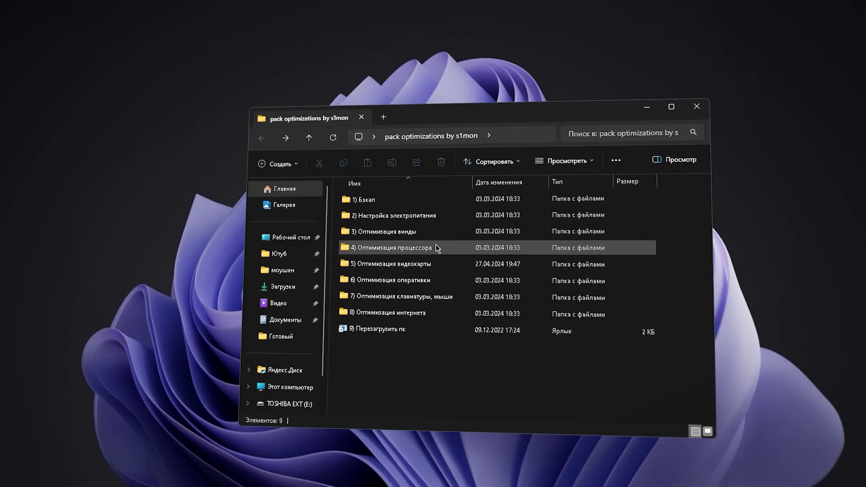
Open 3) Оптимизация винды in the pack optimizations by s1mon folder, and its 4) Очистка и оптимизация дисков subfolder
{"action": "left_click", "coordinate": [433, 241]}
{"action": "double_click", "coordinate": [433, 239]}
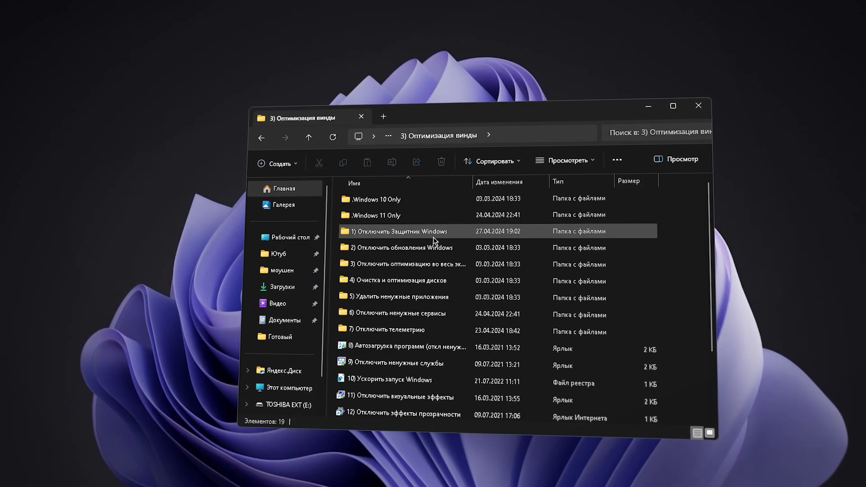
{"action": "left_click", "coordinate": [420, 282]}
{"action": "double_click", "coordinate": [420, 283]}
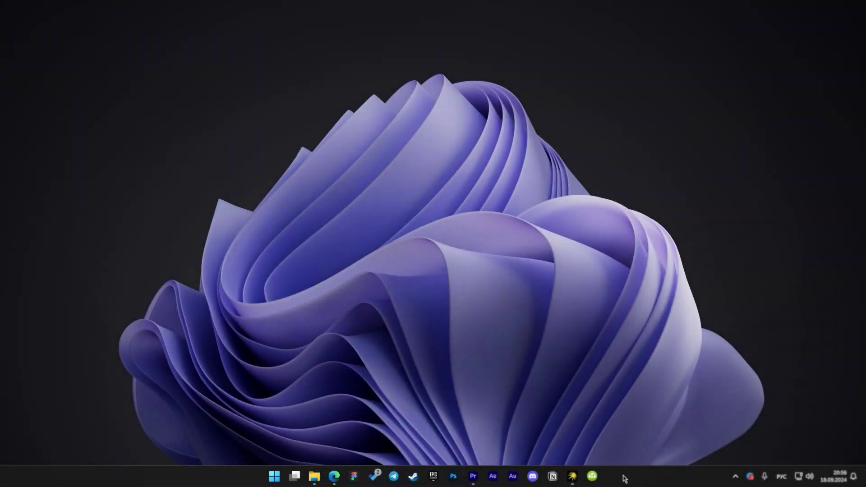
Disable the startup apps figma_agent and IDMan in Диспетчер задач, and select Microsoft To Do
{"action": "right_click", "coordinate": [624, 479]}
{"action": "left_click", "coordinate": [655, 444]}
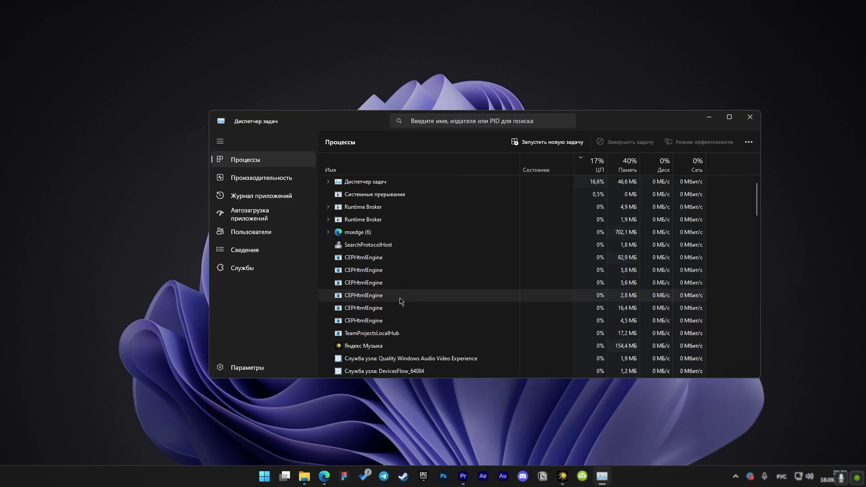
{"action": "left_click", "coordinate": [278, 220]}
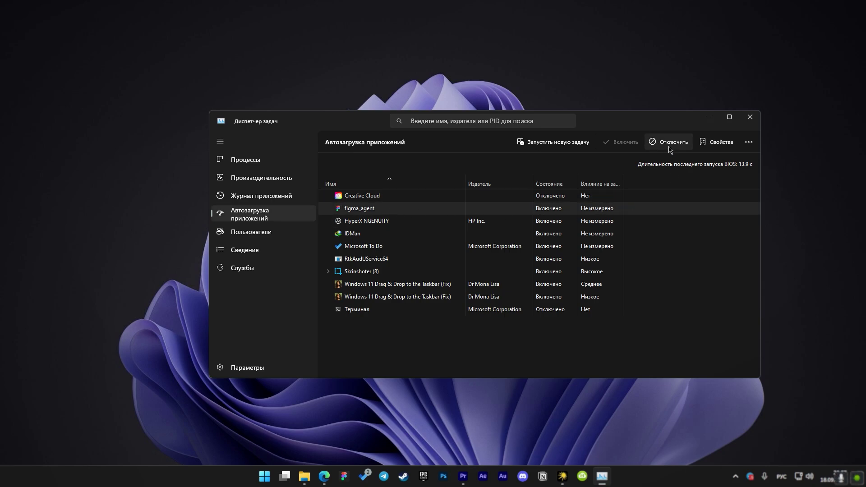
{"action": "left_click", "coordinate": [577, 233]}
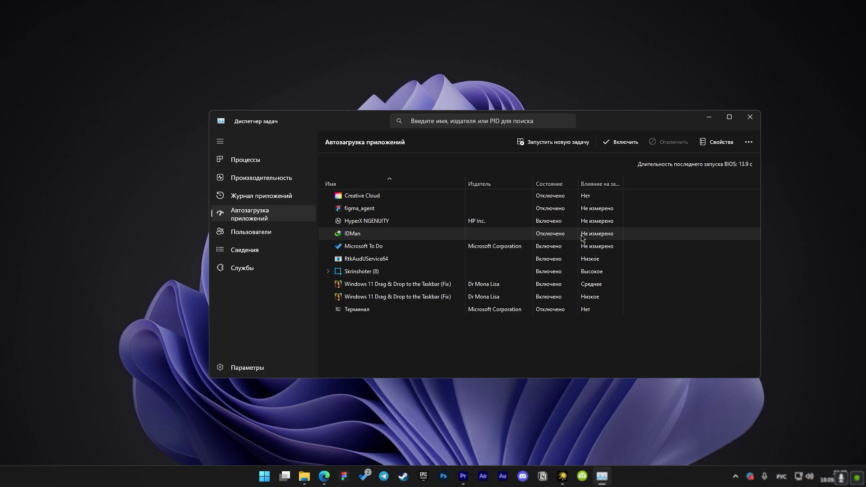
{"action": "left_click", "coordinate": [582, 245]}
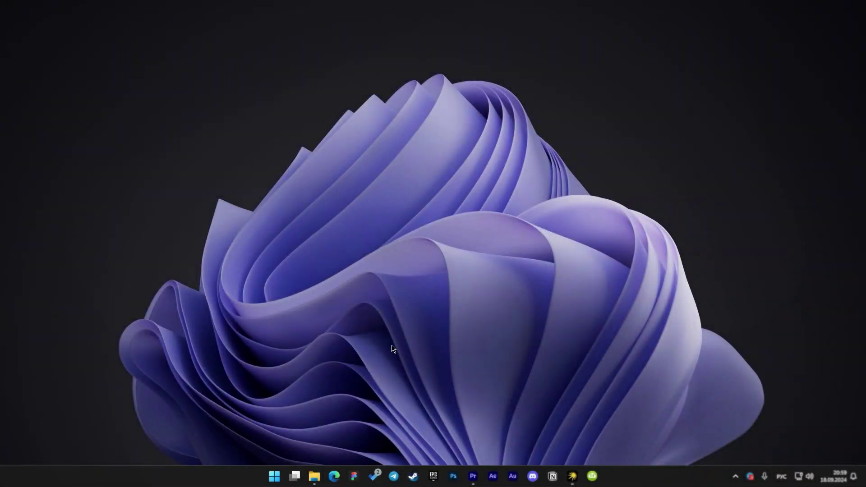
Open Панель управления by searching for "пане" and switch its view to Категория
{"action": "left_click", "coordinate": [280, 474]}
{"action": "type", "text": "пане"}
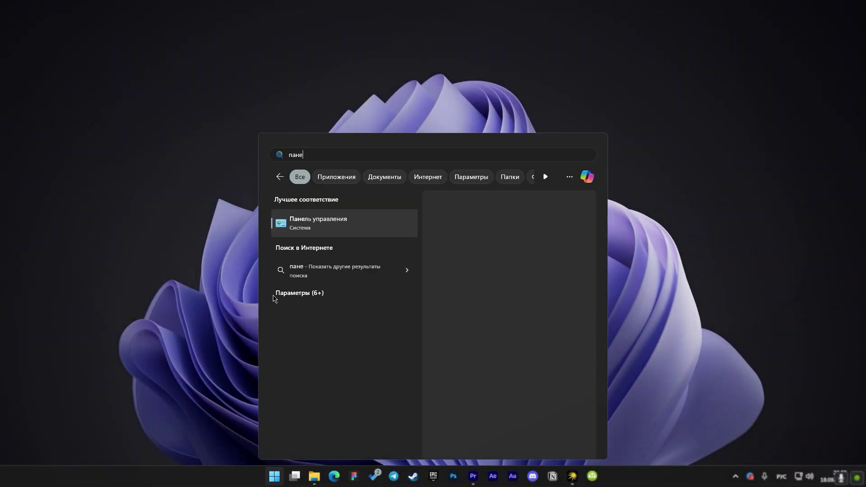
{"action": "left_click", "coordinate": [324, 233]}
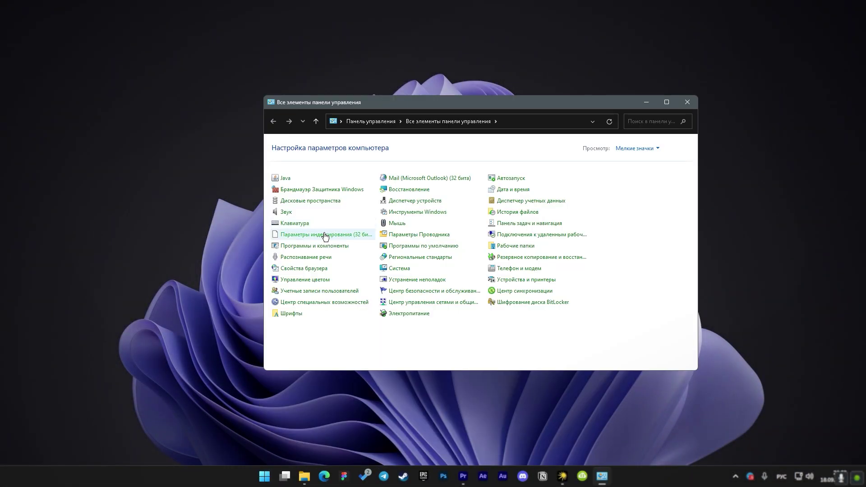
{"action": "left_click", "coordinate": [643, 150]}
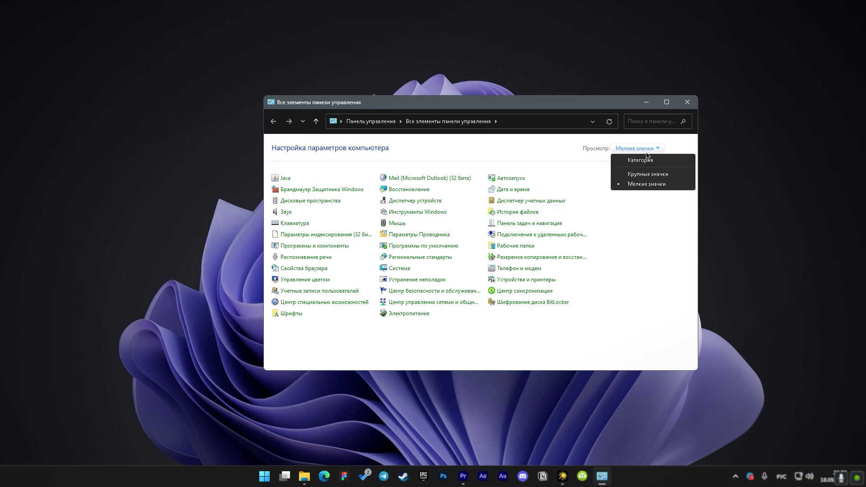
{"action": "left_click", "coordinate": [657, 162]}
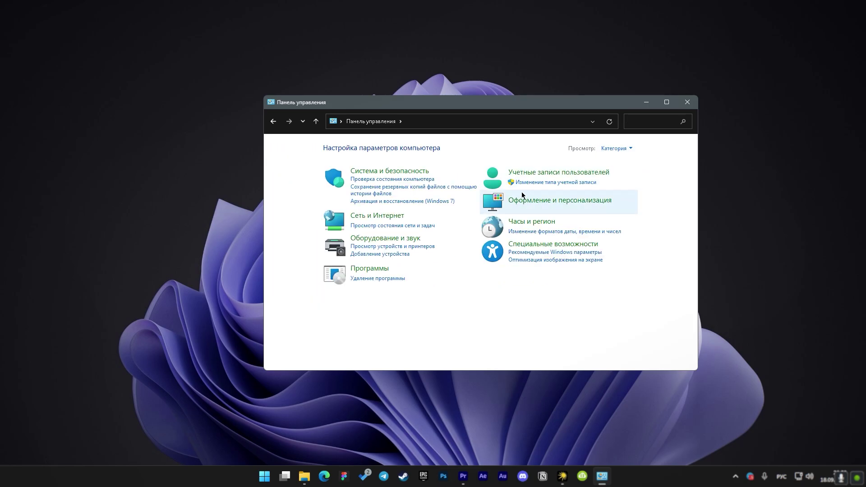
Open Электропитание under Система и безопасность and select the Сбалансированная (рекомендуется) power plan
{"action": "left_click", "coordinate": [390, 172]}
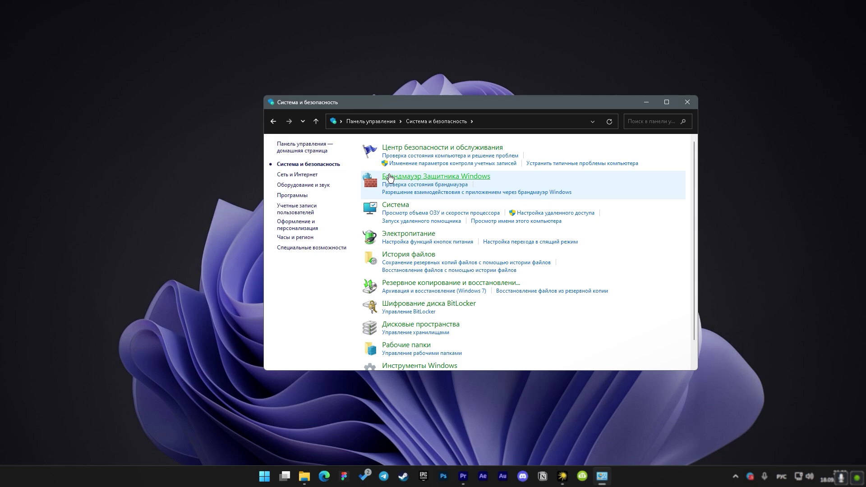
{"action": "left_click", "coordinate": [421, 234]}
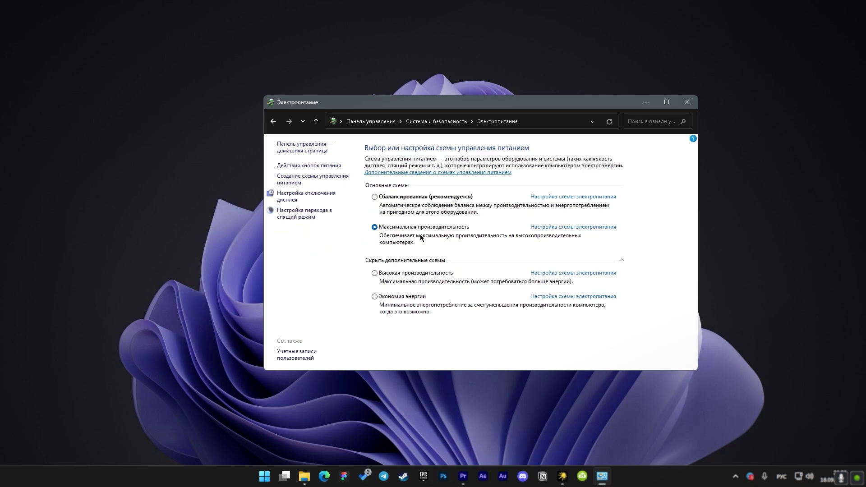
{"action": "left_click", "coordinate": [419, 198]}
Search for "cmd", run Командная строка as administrator, and move its window closer to the screen centre
{"action": "left_click", "coordinate": [262, 475]}
{"action": "key", "text": "alt+shift"}
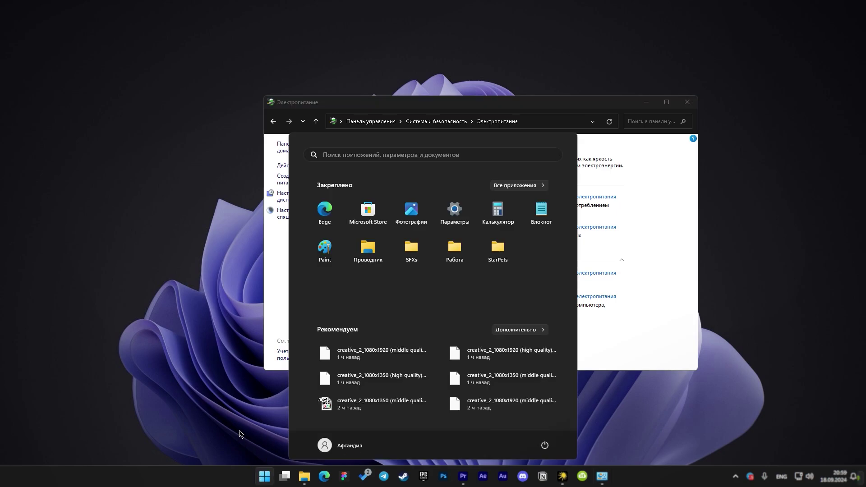
{"action": "type", "text": "cmd"}
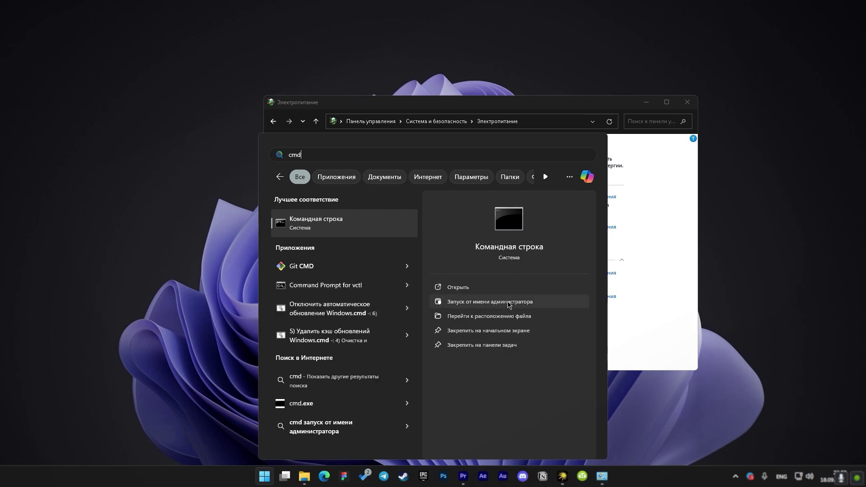
{"action": "left_click", "coordinate": [509, 303]}
{"action": "left_click", "coordinate": [399, 311]}
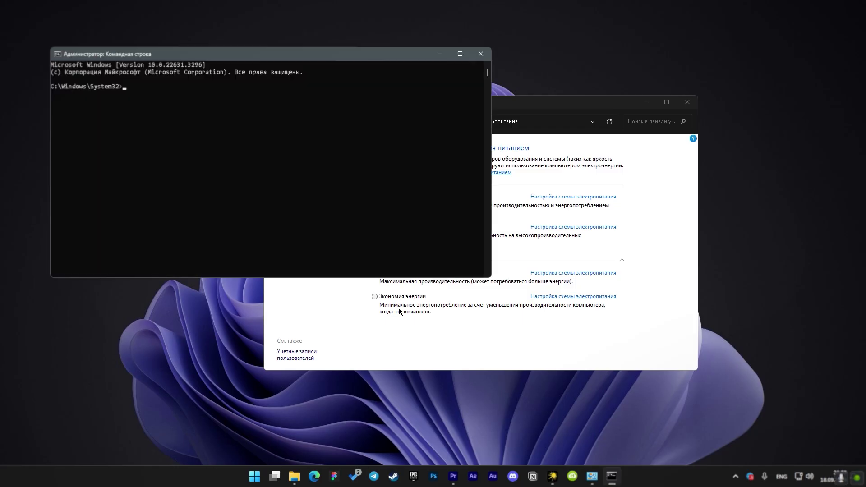
{"action": "left_click_drag", "start_coordinate": [279, 54], "coordinate": [415, 103]}
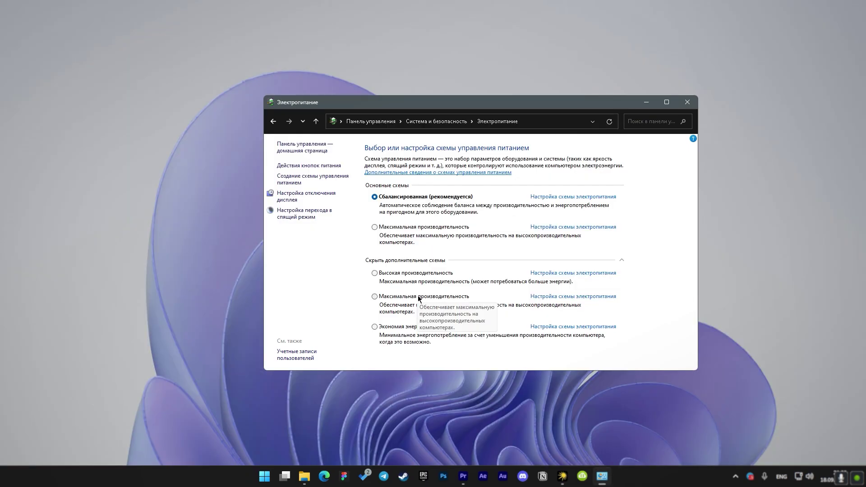
Select the additional Максимальная производительность power plan, set its Отключать дисплей option to Никогда, and save the changes
{"action": "left_click", "coordinate": [420, 297]}
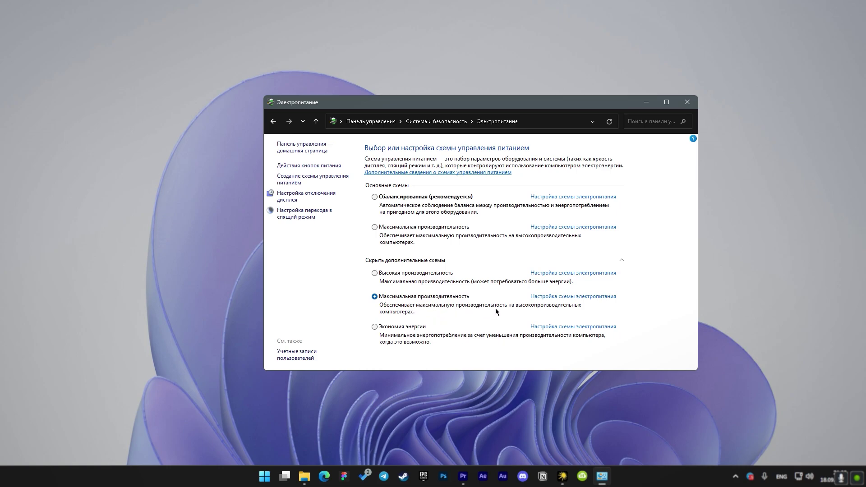
{"action": "left_click", "coordinate": [566, 297]}
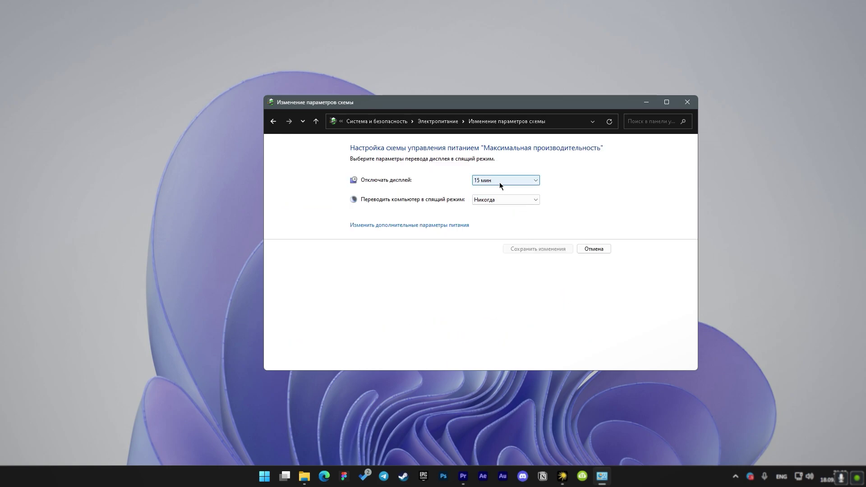
{"action": "left_click", "coordinate": [536, 181]}
{"action": "left_click", "coordinate": [506, 290]}
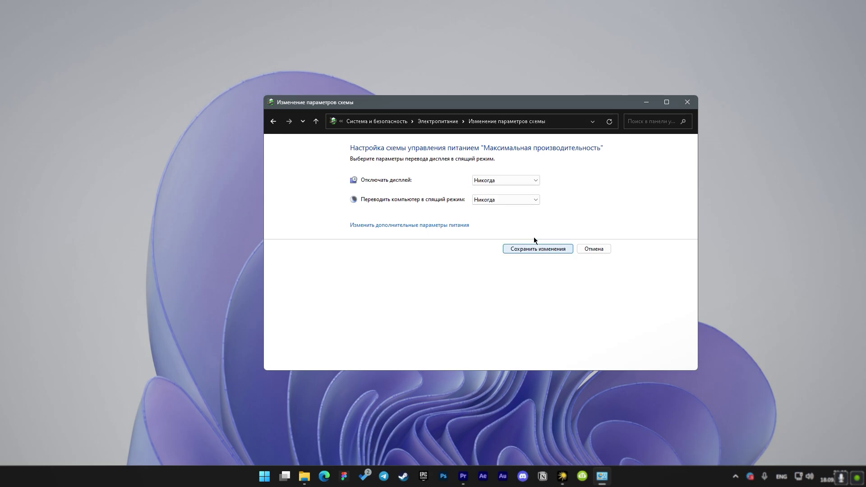
{"action": "left_click", "coordinate": [492, 310]}
{"action": "left_click", "coordinate": [533, 249]}
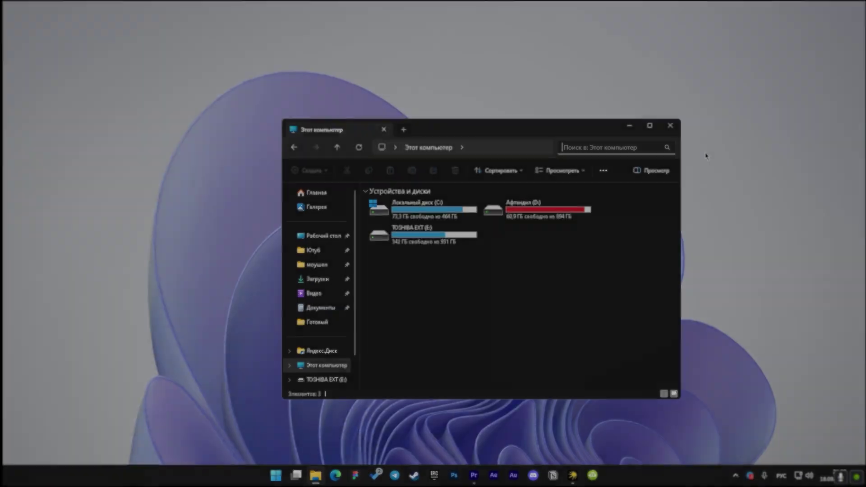
Search Этот компьютер for "видео крутое как я прыгаю"
{"action": "type", "text": "део кру"}
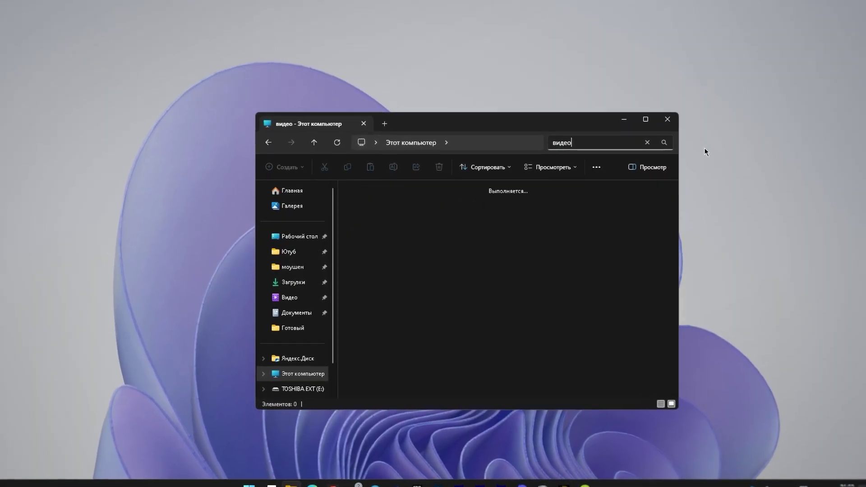
{"action": "type", "text": "тое как я пр"}
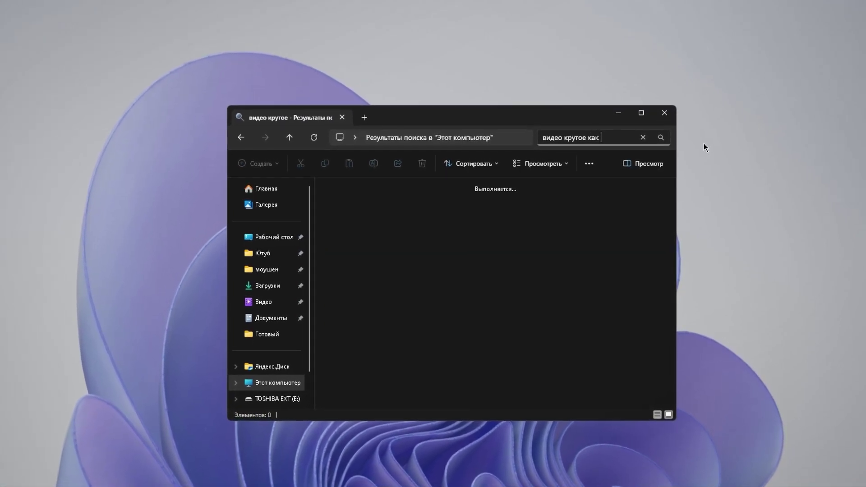
{"action": "type", "text": "ыгаю"}
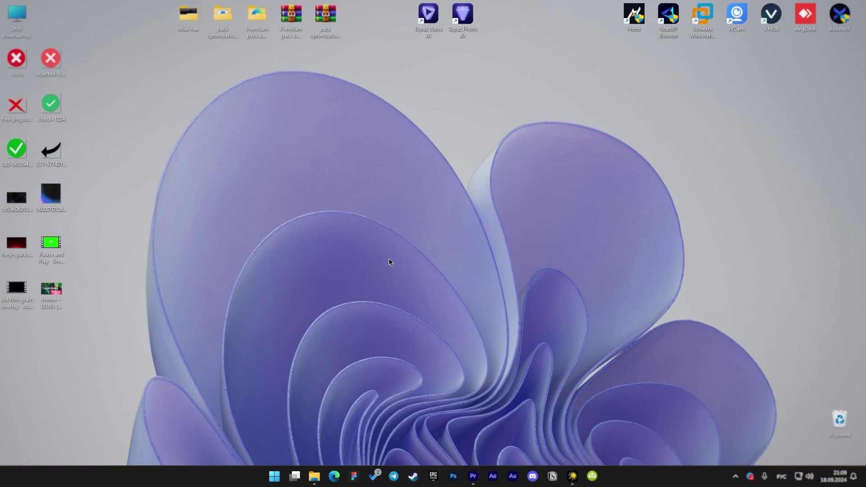
Open the properties of Локальный диск (C:) from Этот компьютер and apply them with file content indexing turned off
{"action": "double_click", "coordinate": [19, 27]}
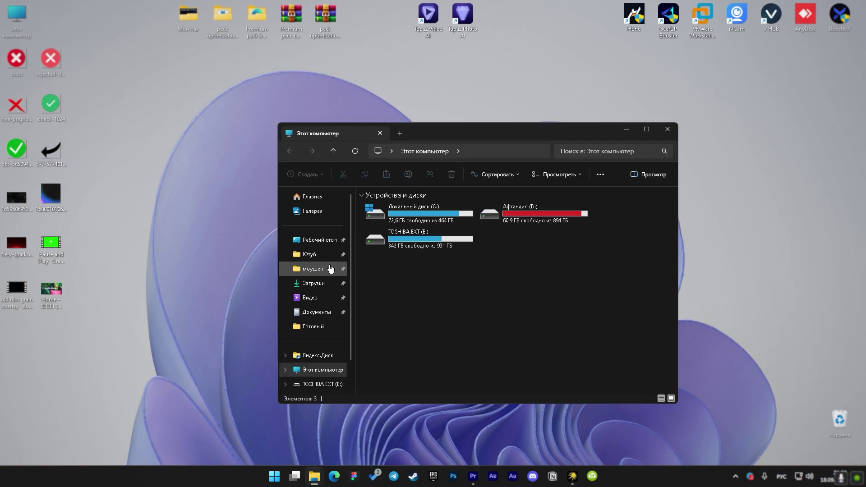
{"action": "left_click", "coordinate": [435, 220]}
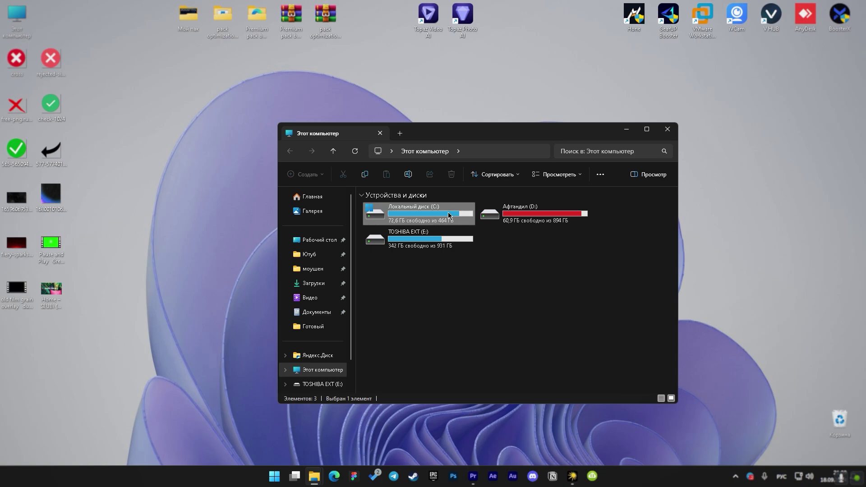
{"action": "right_click", "coordinate": [450, 216]}
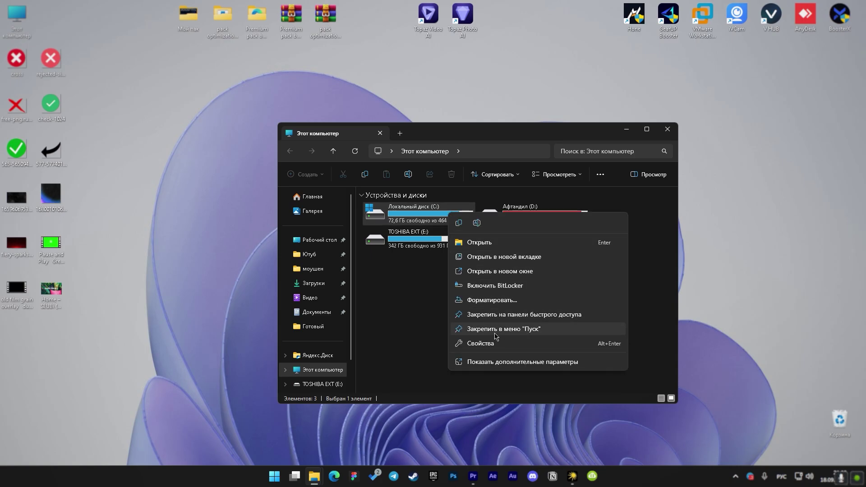
{"action": "left_click", "coordinate": [493, 346]}
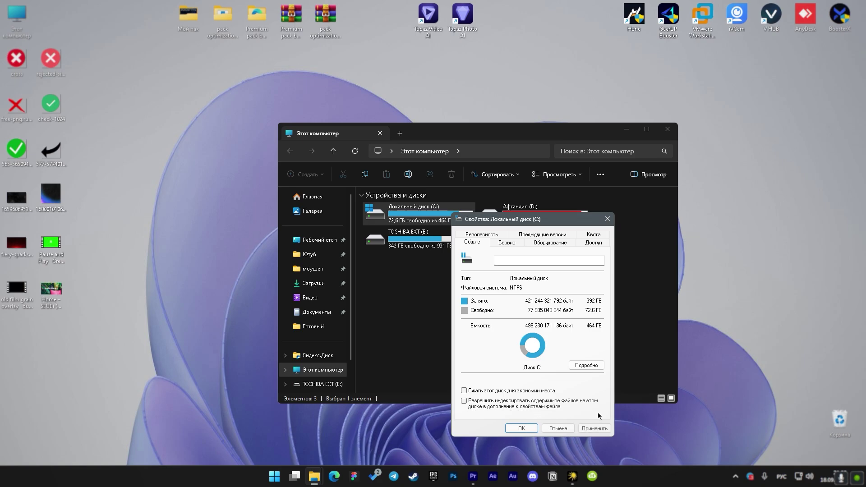
{"action": "left_click", "coordinate": [600, 428]}
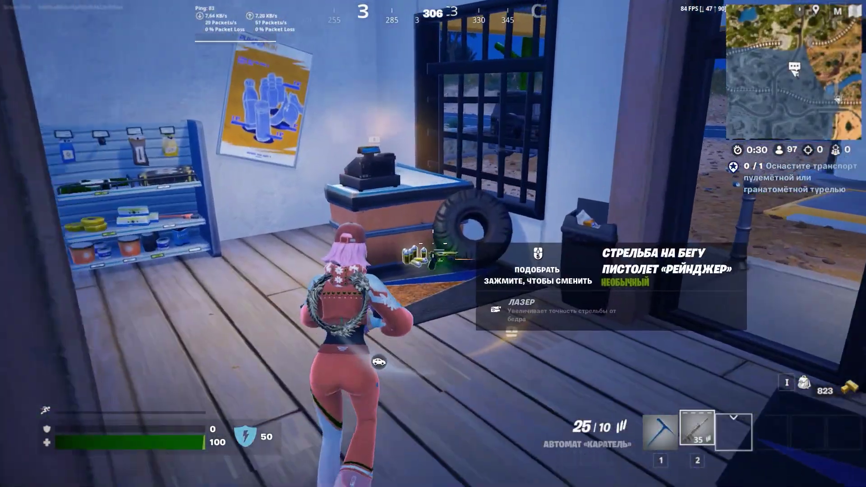
{"action": "key", "text": "e"}
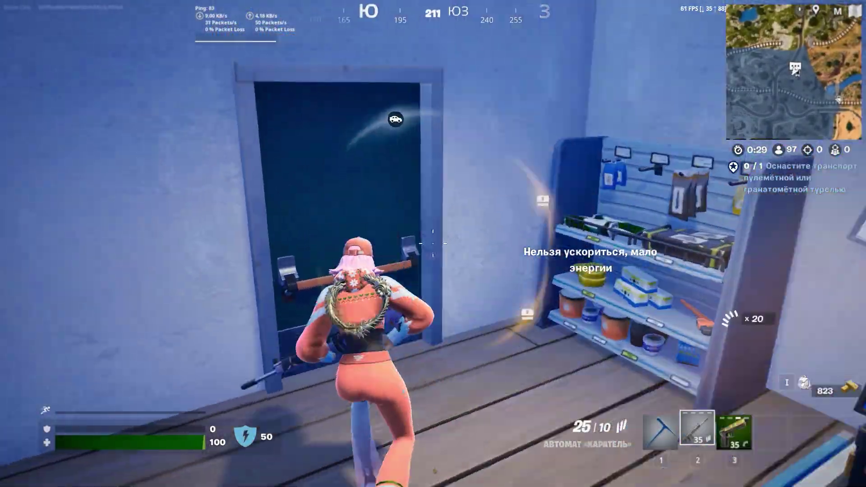
{"action": "key", "text": "e"}
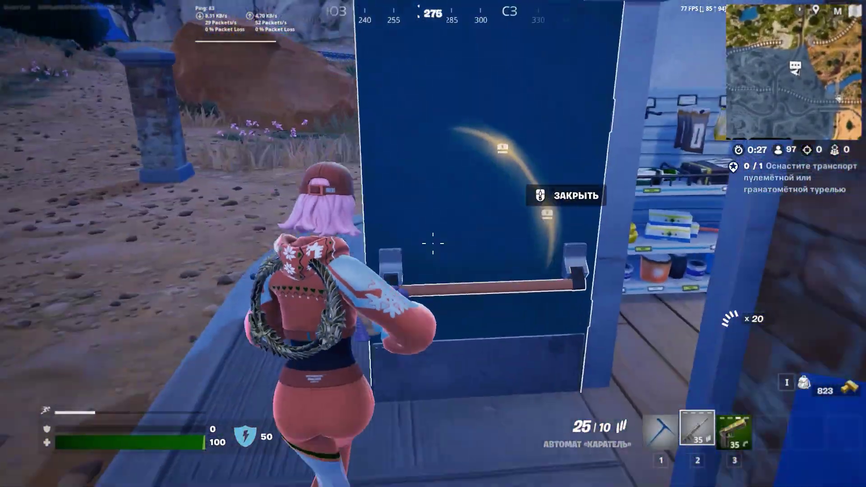
{"action": "key", "text": "w"}
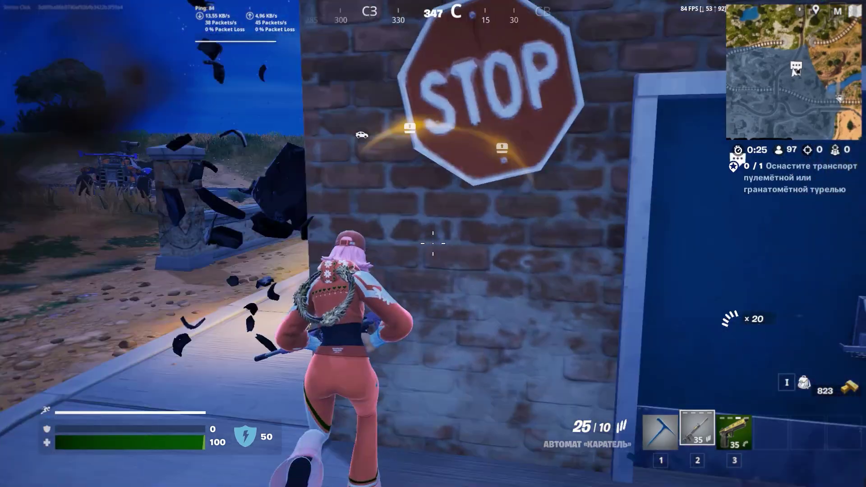
{"action": "key", "text": "w"}
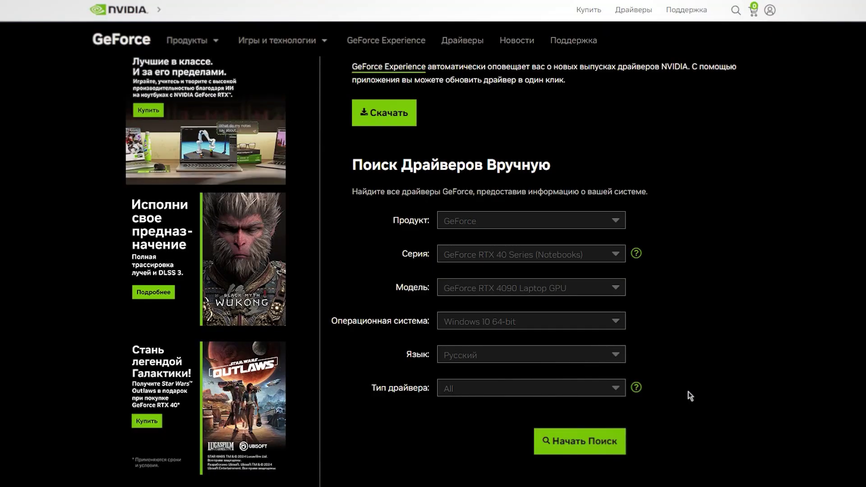
In NVIDIA's manual driver search, choose GeForce RTX 20 Series, model GeForce RTX 2060, and Windows 11 as the operating system
{"action": "left_click", "coordinate": [586, 257]}
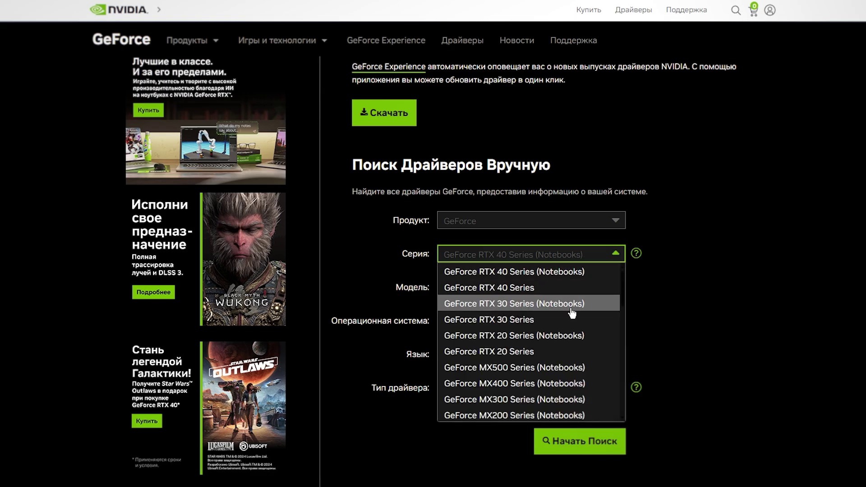
{"action": "left_click", "coordinate": [551, 352]}
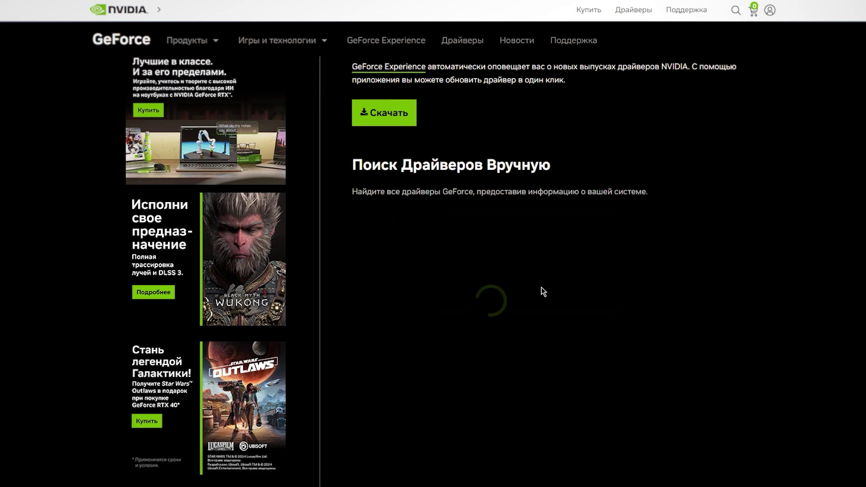
{"action": "left_click", "coordinate": [543, 291]}
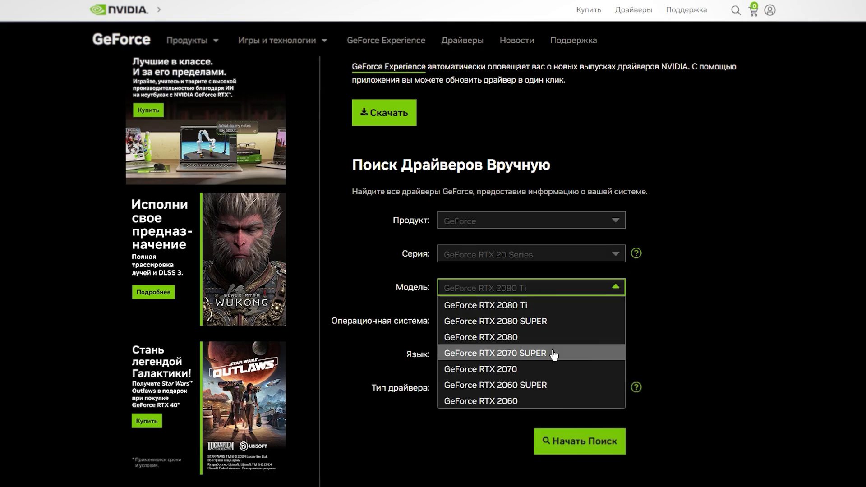
{"action": "left_click", "coordinate": [533, 400]}
{"action": "left_click", "coordinate": [586, 332]}
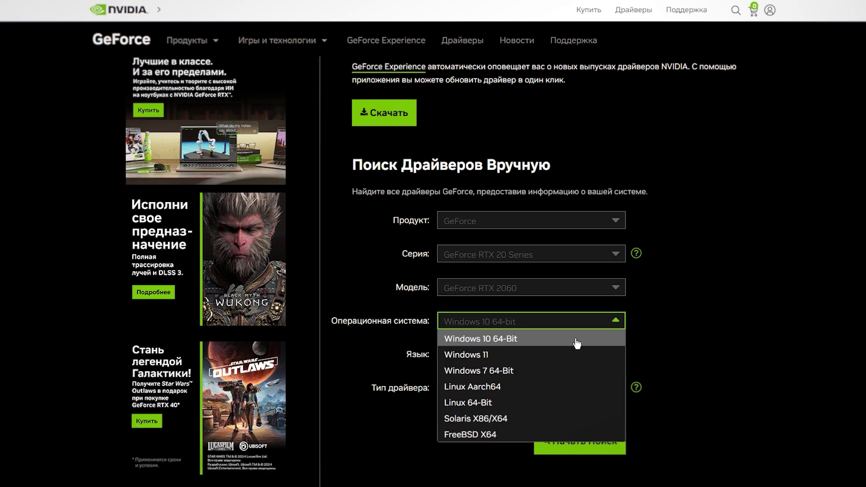
{"action": "left_click", "coordinate": [551, 357]}
Set the driver type to Драйвер Game Ready, run the driver search, and download the driver
{"action": "scroll", "coordinate": [692, 340], "scroll_direction": "down", "scroll_amount": 1}
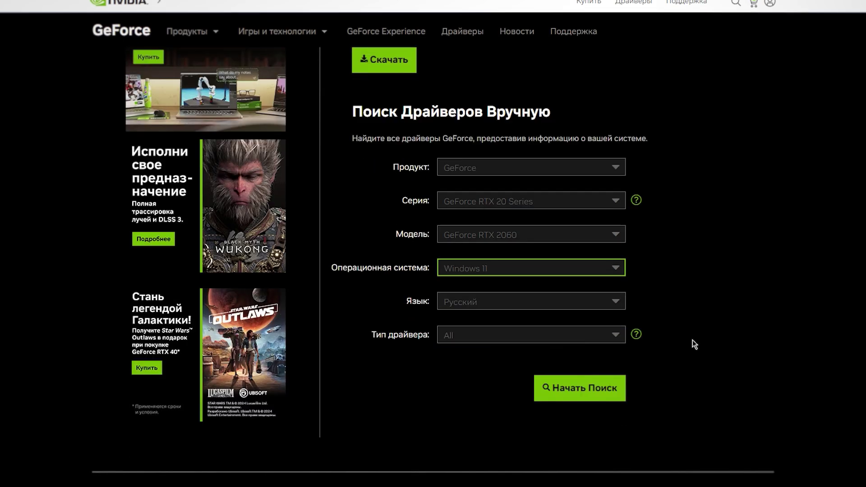
{"action": "left_click", "coordinate": [560, 334]}
{"action": "left_click", "coordinate": [531, 371]}
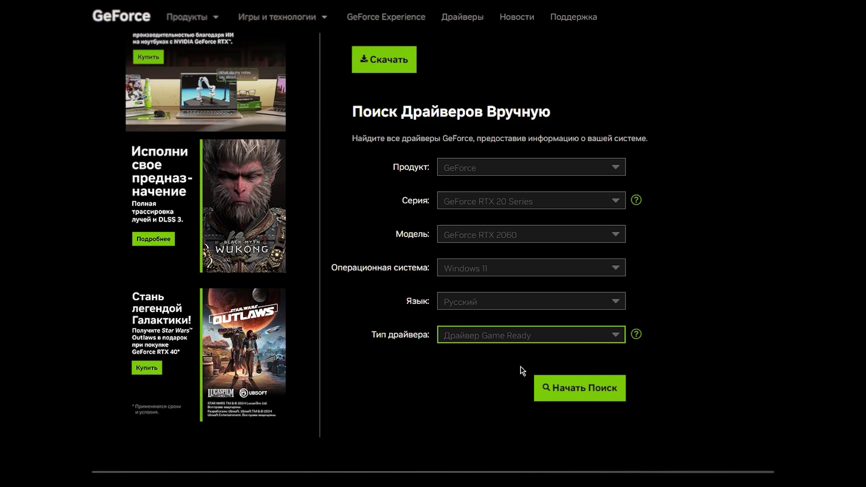
{"action": "left_click", "coordinate": [586, 395]}
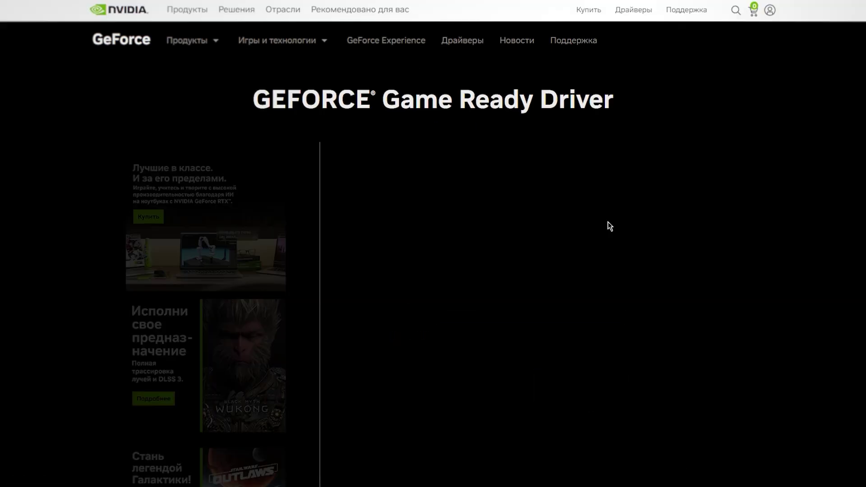
{"action": "left_click", "coordinate": [725, 150]}
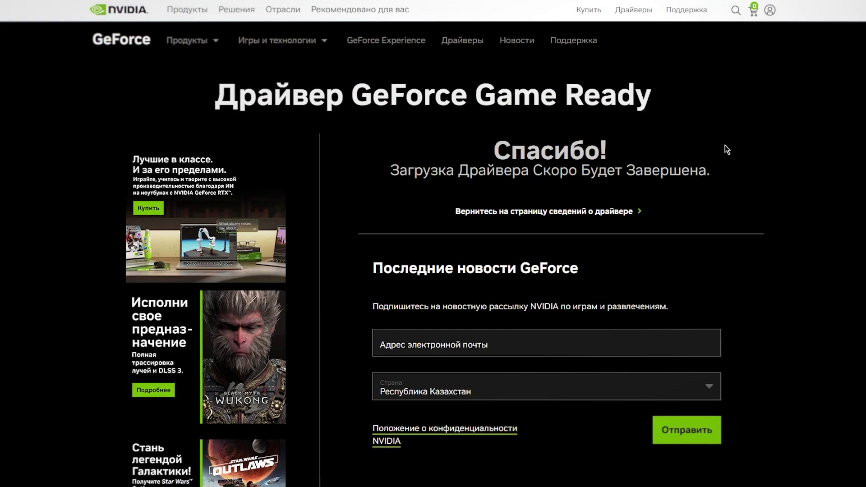